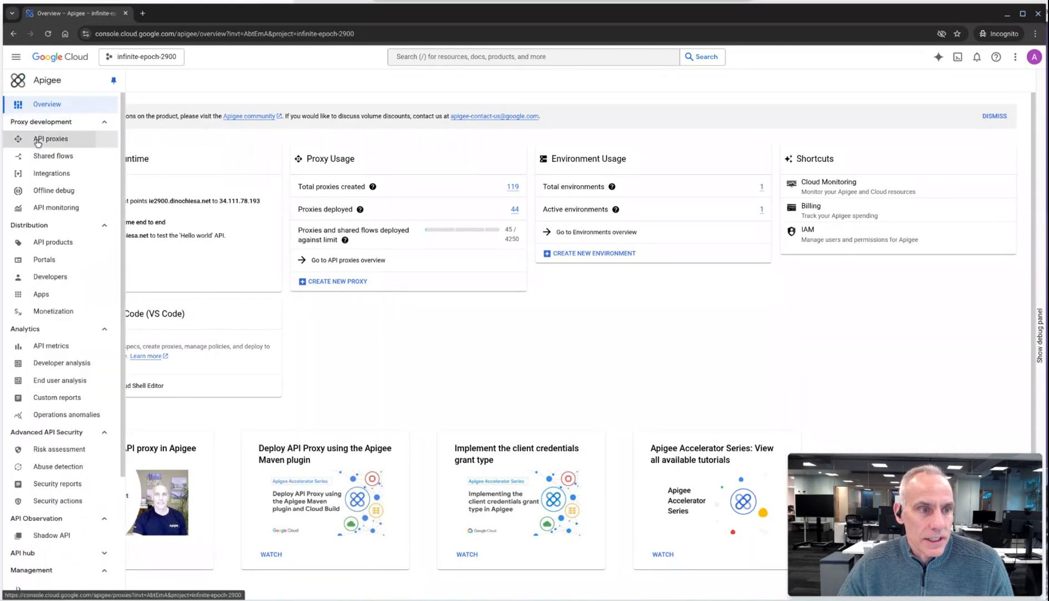
- Sort the API proxies by last modified, newest first, and open the hmac-demo-20230727 proxy for development
{"action": "left_click", "coordinate": [49, 139]}
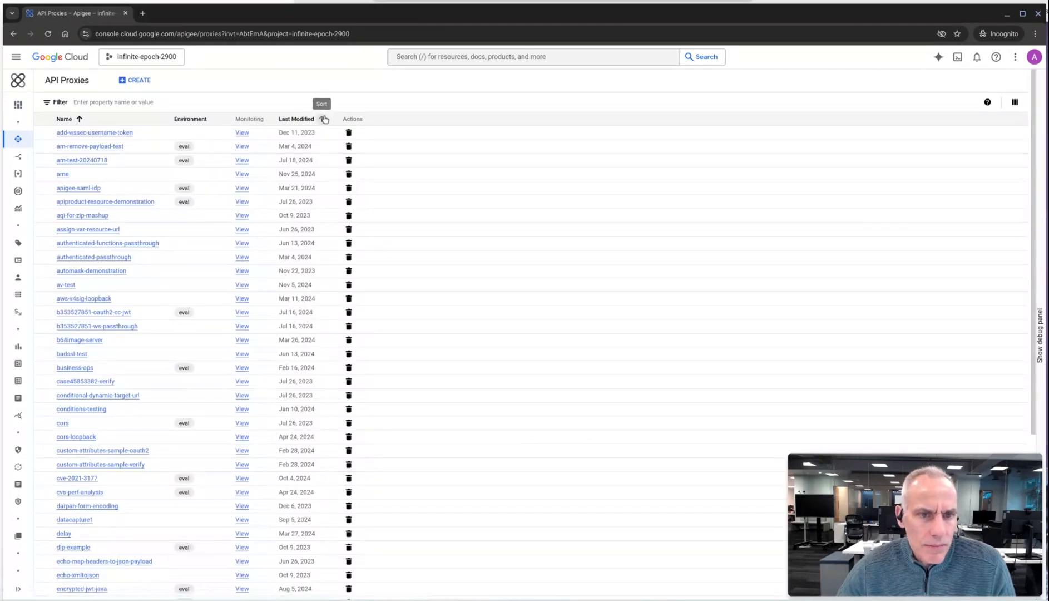
{"action": "left_click", "coordinate": [325, 120]}
{"action": "left_click", "coordinate": [323, 118]}
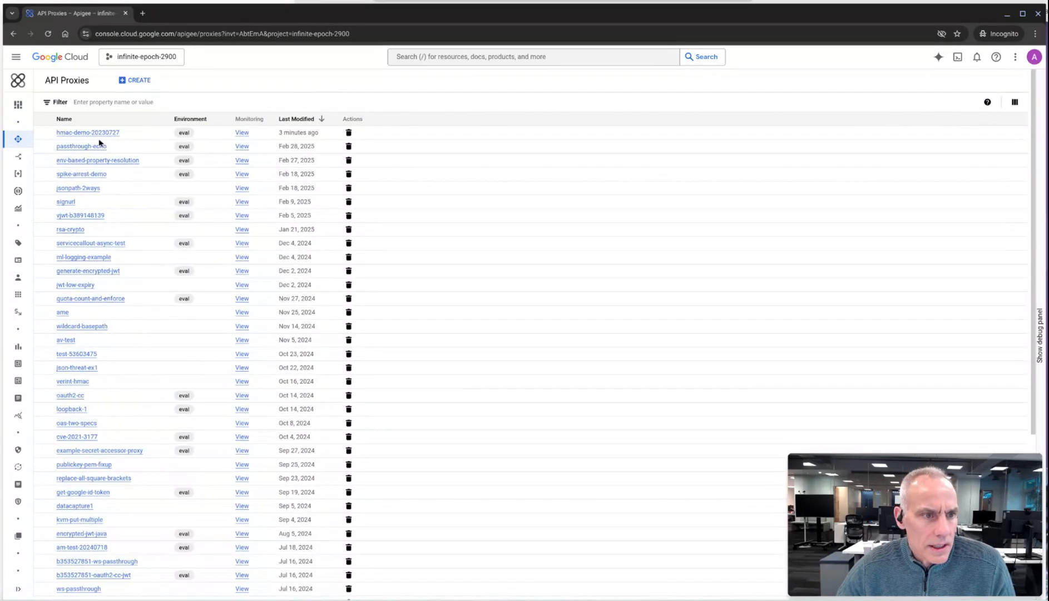
{"action": "left_click", "coordinate": [100, 135]}
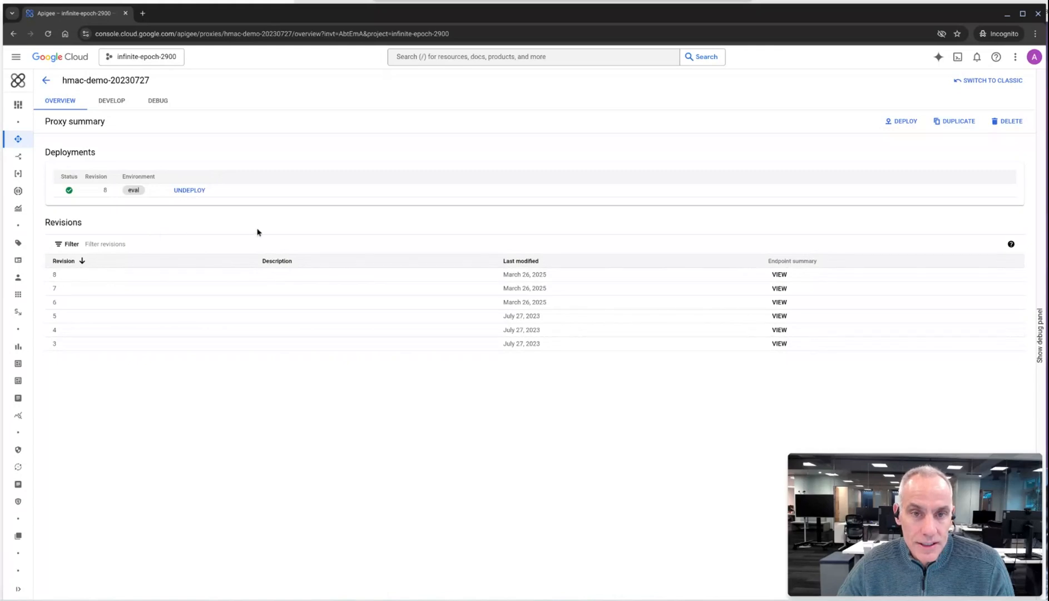
{"action": "left_click", "coordinate": [110, 101]}
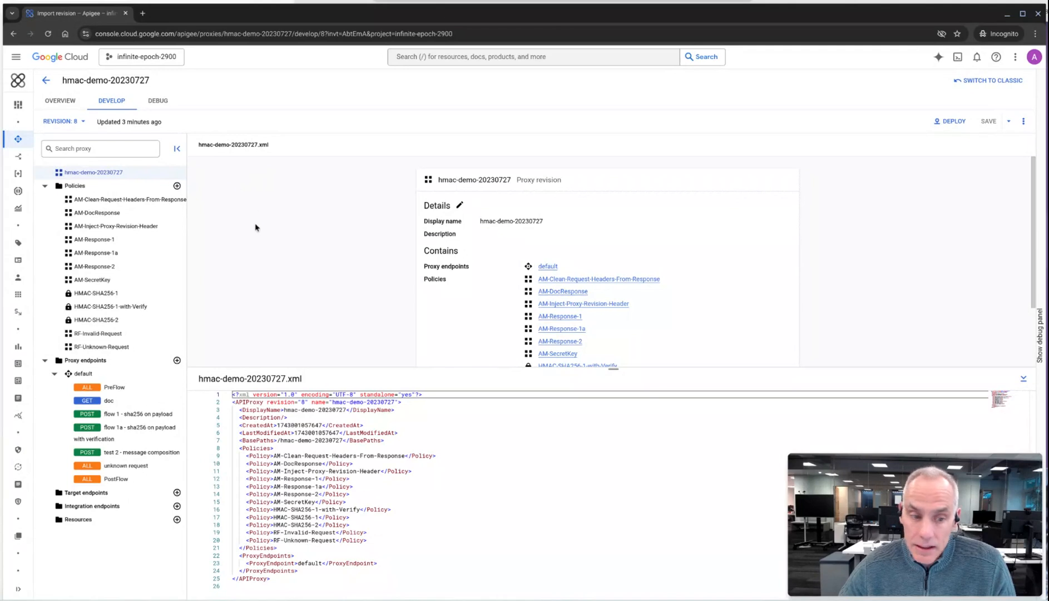
- Examine the doc flow of the default proxy endpoint, giving the flow diagram slightly more room above the XML
{"action": "left_click", "coordinate": [140, 406]}
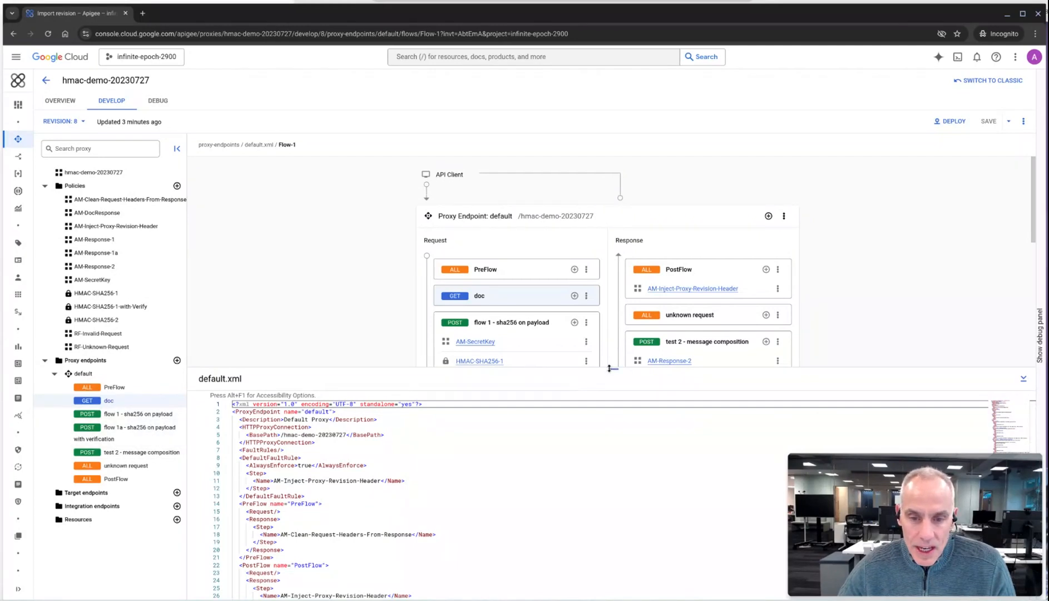
{"action": "left_click_drag", "start_coordinate": [611, 370], "coordinate": [612, 383]}
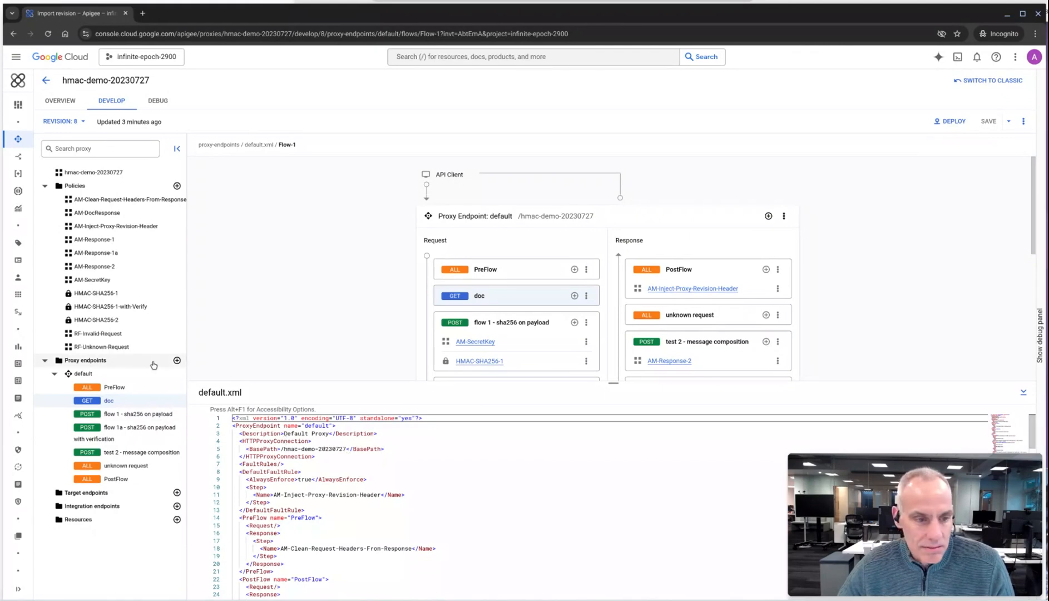
{"action": "scroll", "coordinate": [365, 479], "scroll_direction": "down", "scroll_amount": 1}
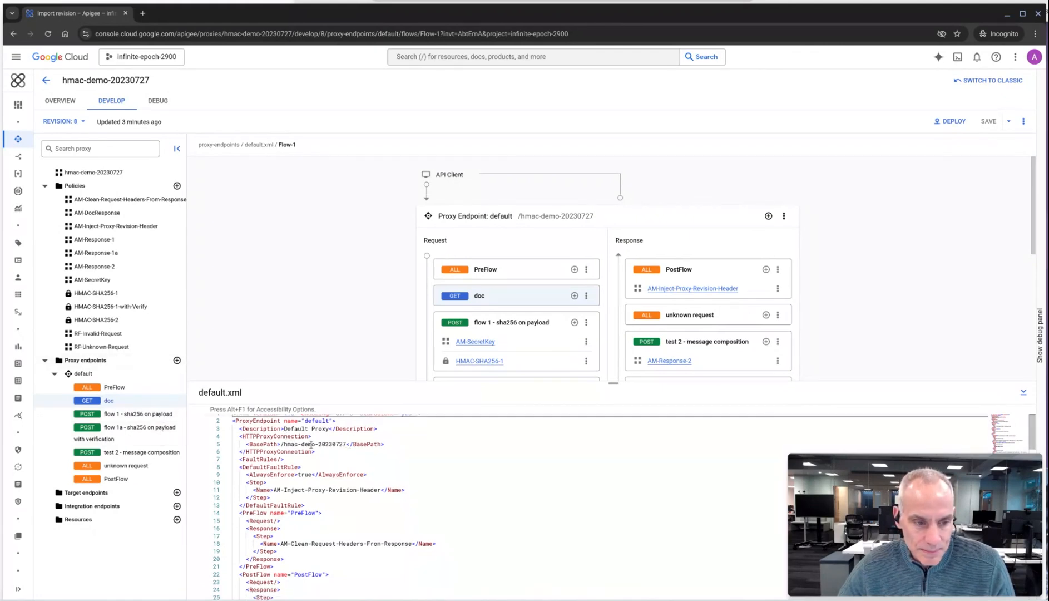
- Examine the "flow 1 - sha256 on payload" definition in default.xml, including its path condition and HMAC-SHA256-1 step
{"action": "left_click", "coordinate": [127, 295]}
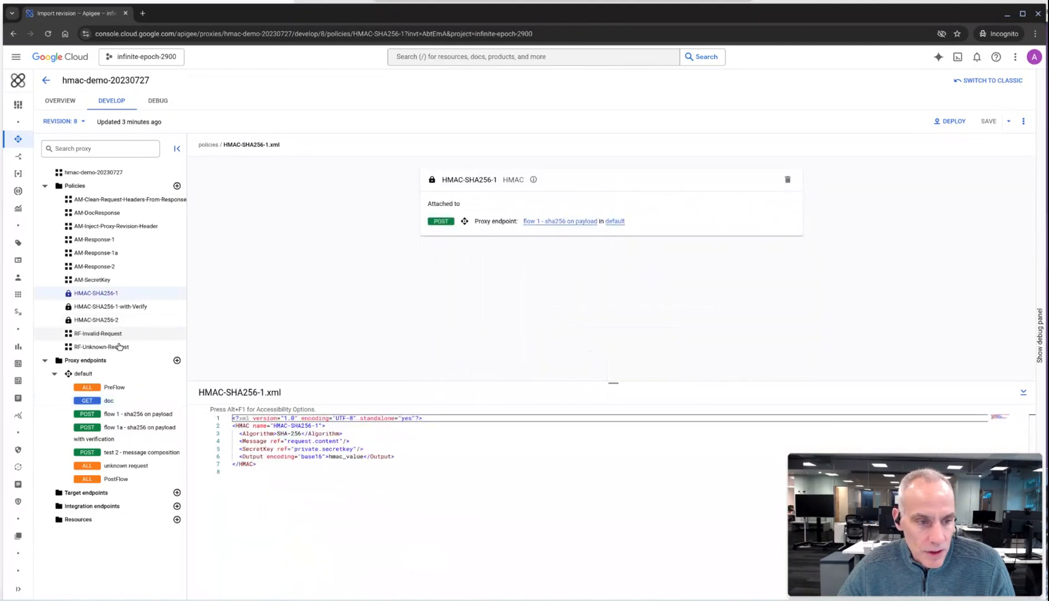
{"action": "left_click", "coordinate": [133, 415]}
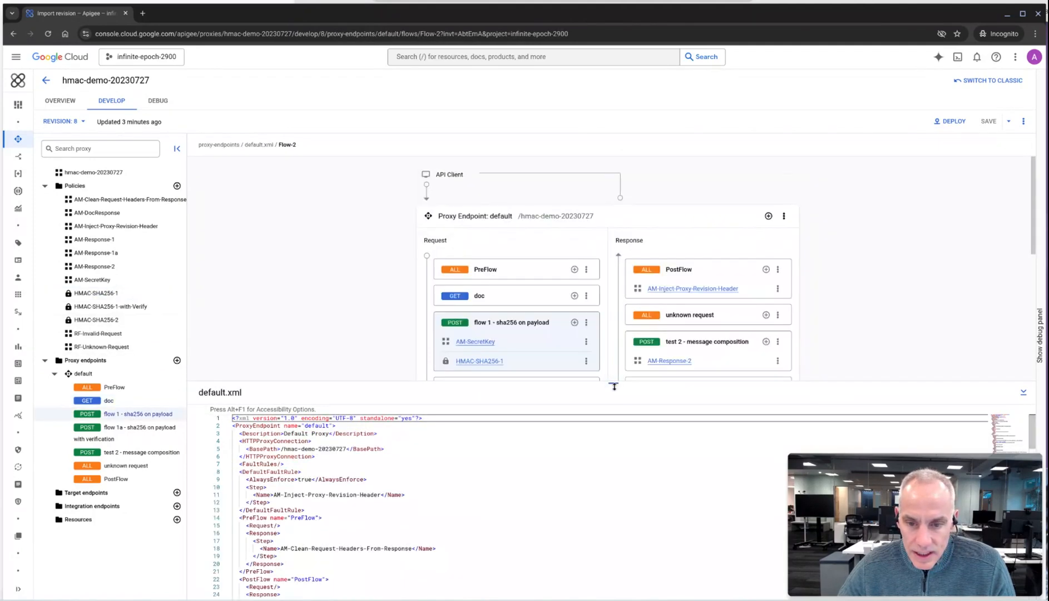
{"action": "scroll", "coordinate": [495, 520], "scroll_direction": "down", "scroll_amount": 5}
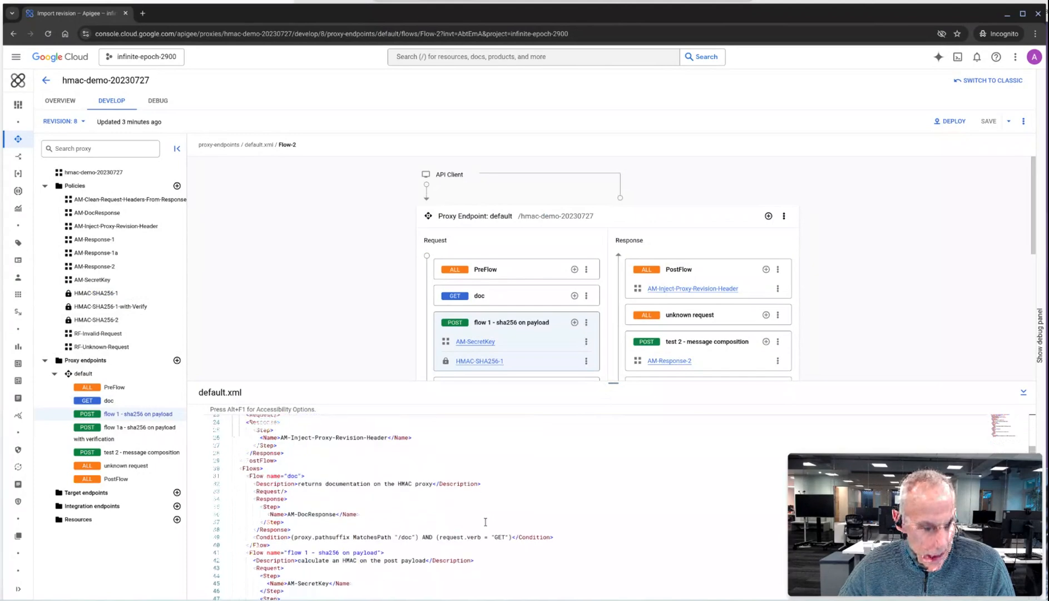
{"action": "scroll", "coordinate": [485, 522], "scroll_direction": "down", "scroll_amount": 1}
{"action": "scroll", "coordinate": [485, 522], "scroll_direction": "down", "scroll_amount": 3}
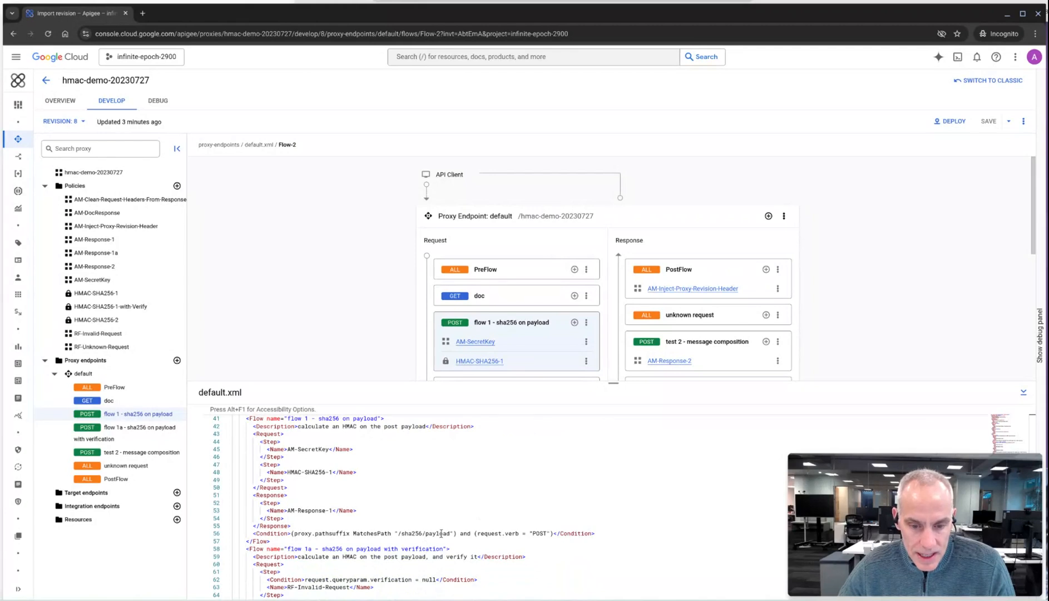
{"action": "left_click_drag", "start_coordinate": [450, 533], "coordinate": [397, 533]}
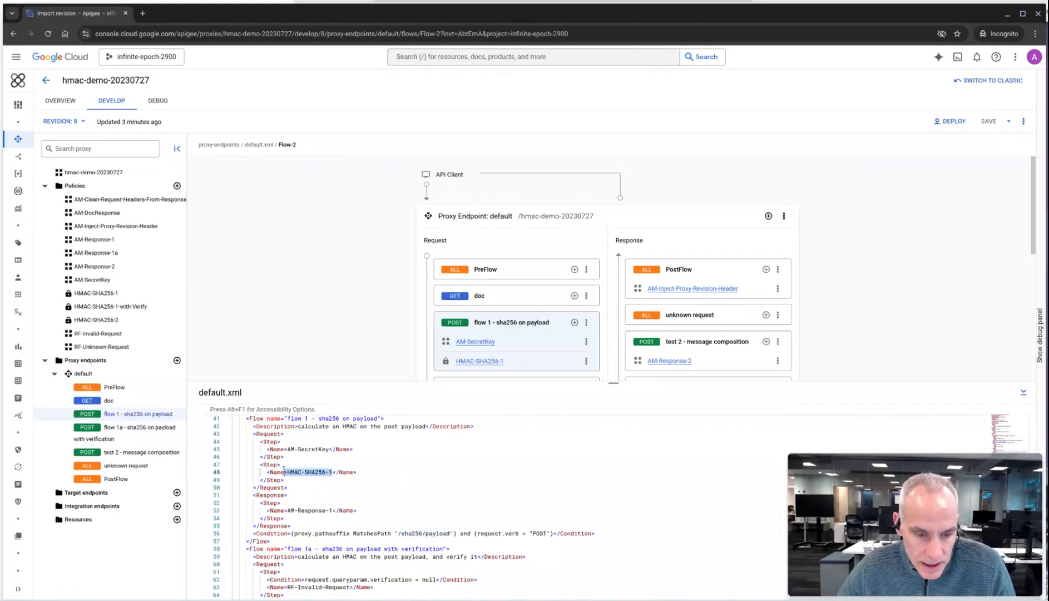
- Open the HMAC-SHA256-1 policy, enlarge its XML code area and set the page zoom to 125%
{"action": "left_click", "coordinate": [111, 292]}
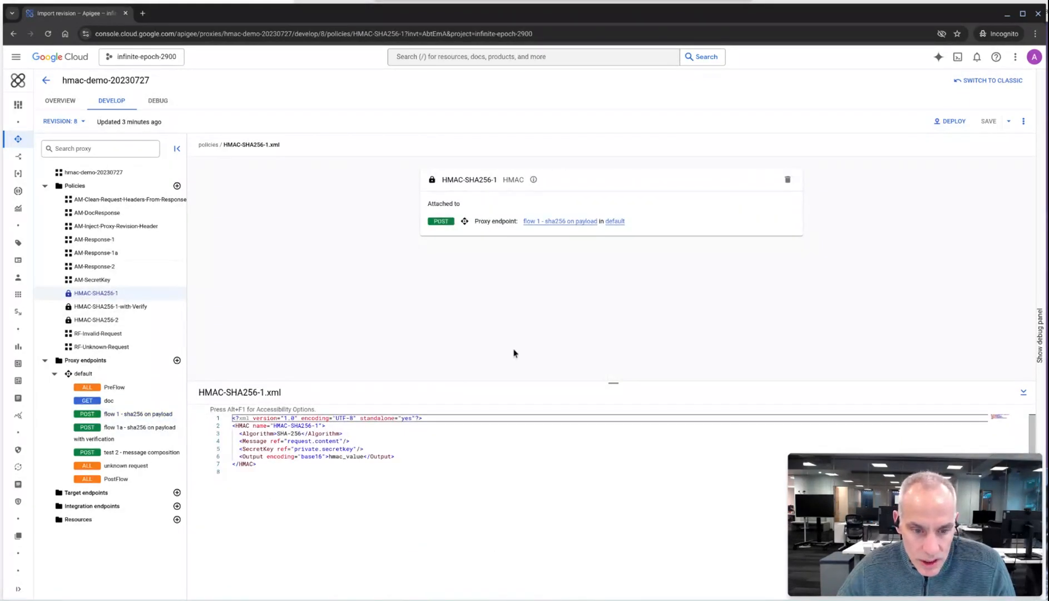
{"action": "left_click_drag", "start_coordinate": [612, 382], "coordinate": [604, 348]}
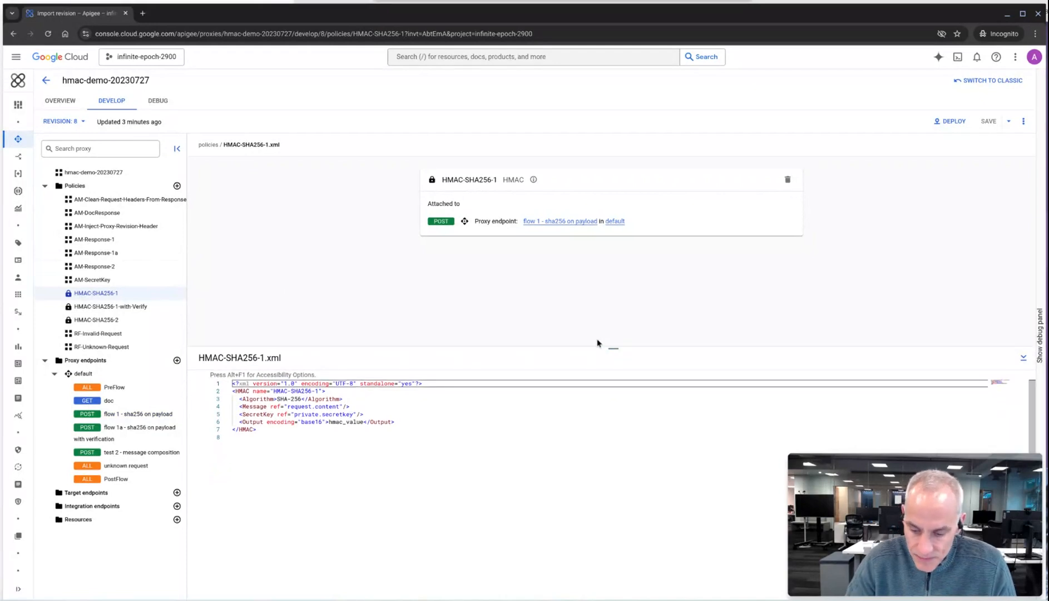
{"action": "key", "text": "ctrl+plus"}
{"action": "key", "text": "ctrl+plus"}
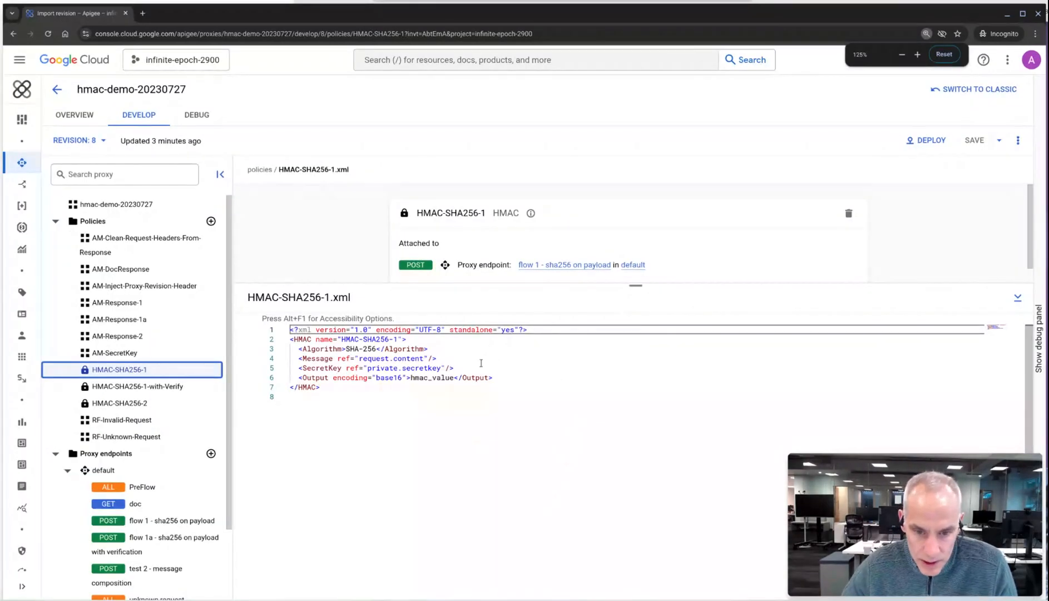
- Examine the HMAC element and its Algorithm, Message and SecretKey settings in the HMAC-SHA256-1 policy
{"action": "left_click", "coordinate": [416, 358]}
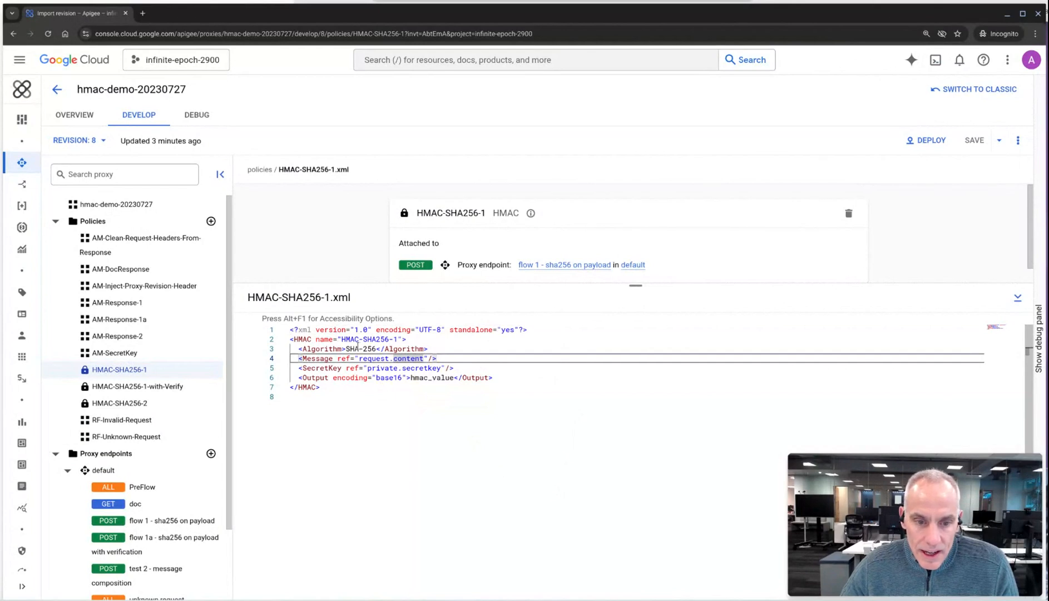
{"action": "left_click", "coordinate": [296, 339]}
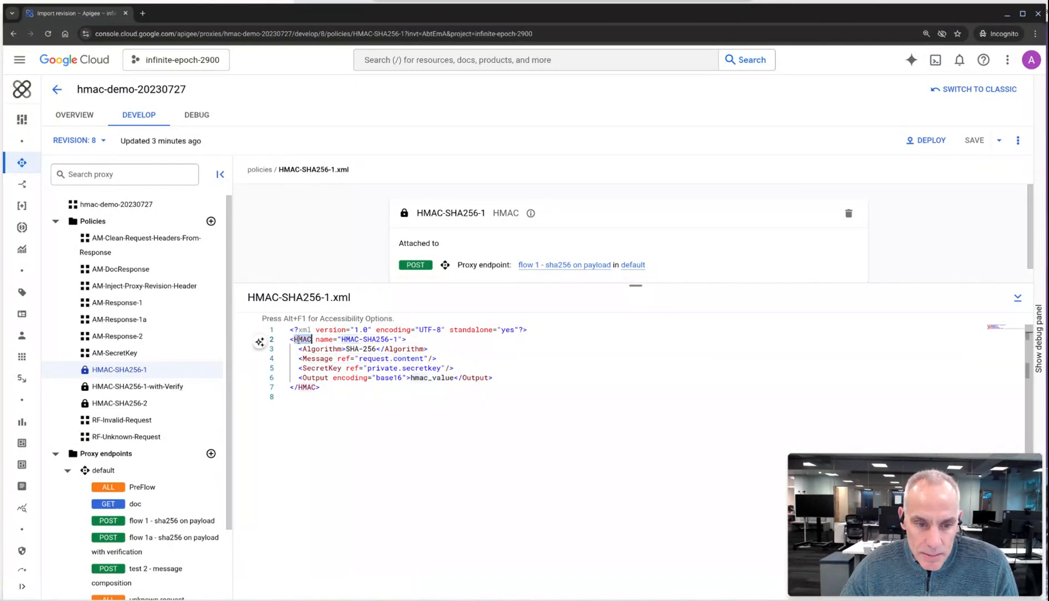
{"action": "left_click", "coordinate": [346, 349]}
{"action": "left_click_drag", "start_coordinate": [346, 348], "coordinate": [379, 350]}
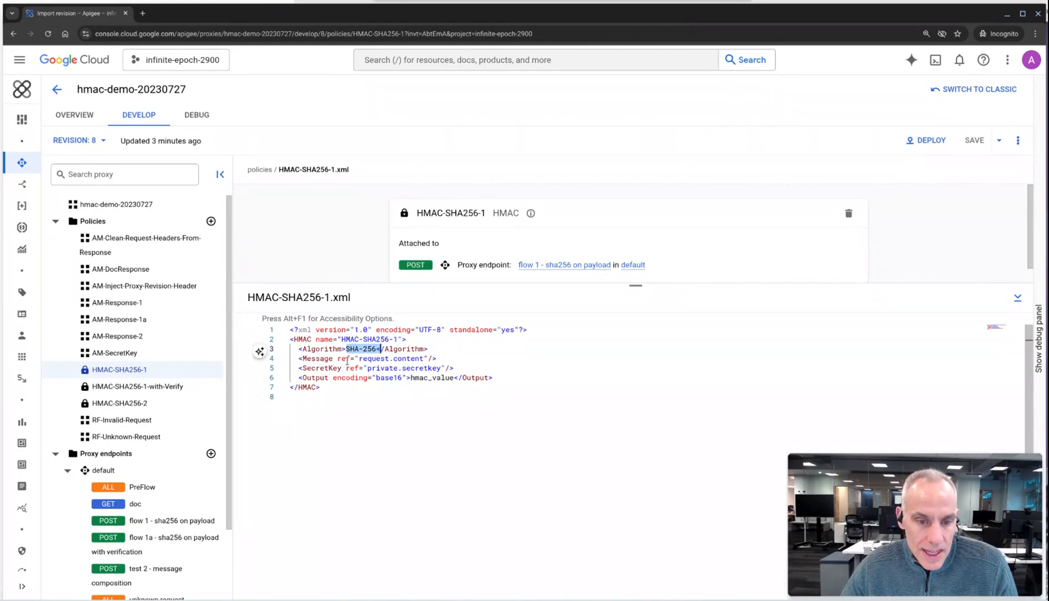
{"action": "left_click_drag", "start_coordinate": [359, 358], "coordinate": [424, 357]}
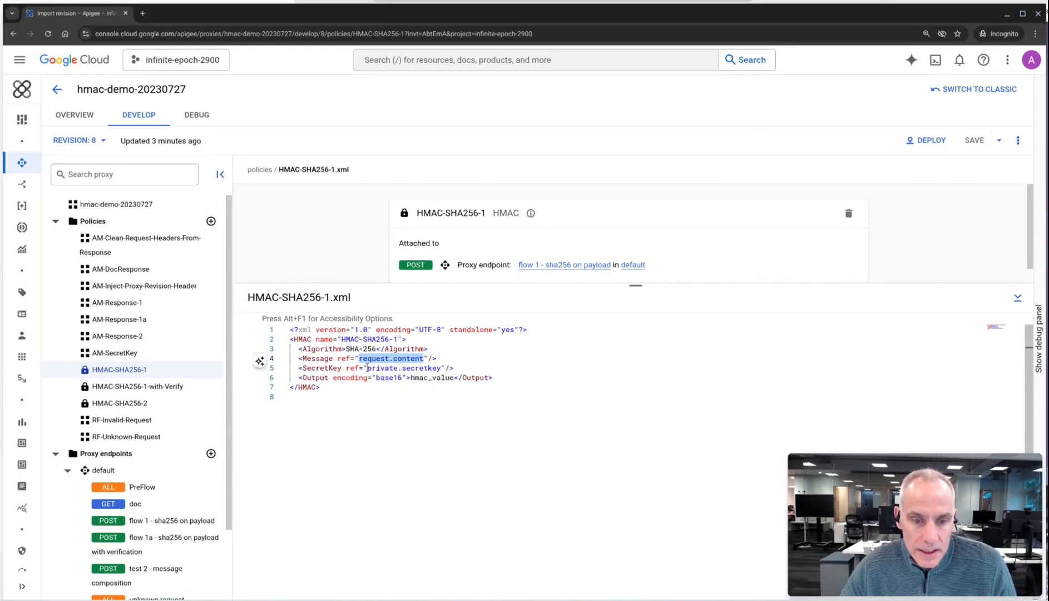
{"action": "left_click_drag", "start_coordinate": [368, 367], "coordinate": [407, 368]}
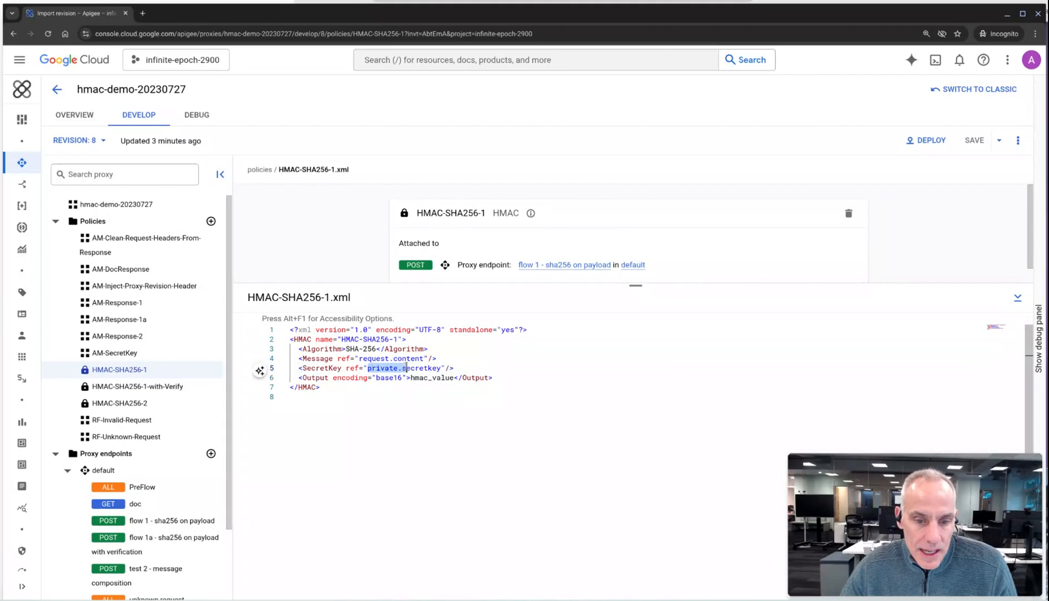
{"action": "left_click", "coordinate": [425, 368]}
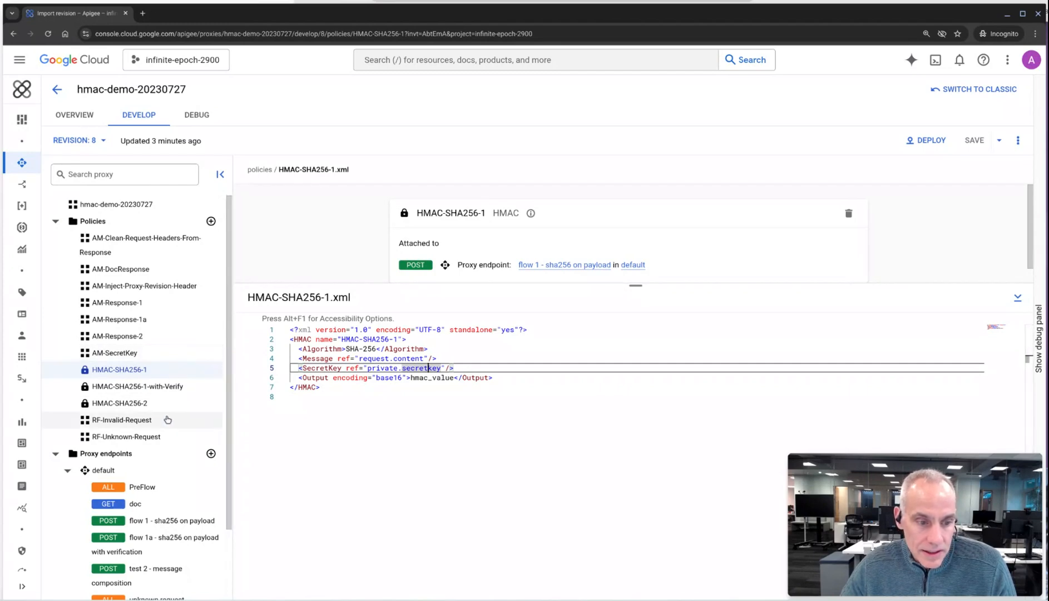
- Examine how the AM-SecretKey policy assigns the private.secretkey variable from the request's query parameter
{"action": "left_click", "coordinate": [156, 356]}
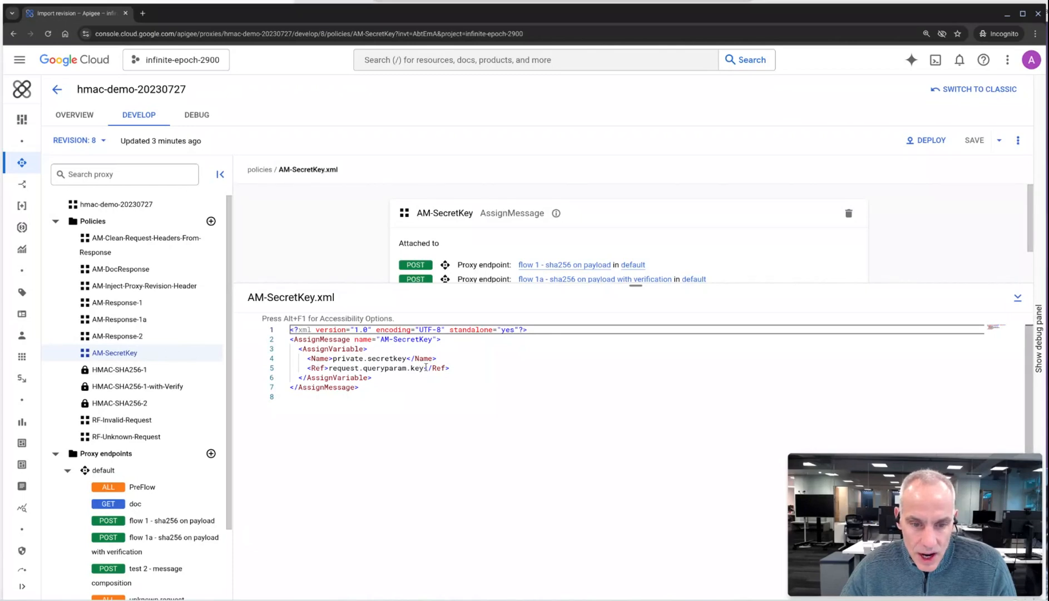
{"action": "left_click_drag", "start_coordinate": [426, 368], "coordinate": [329, 368]}
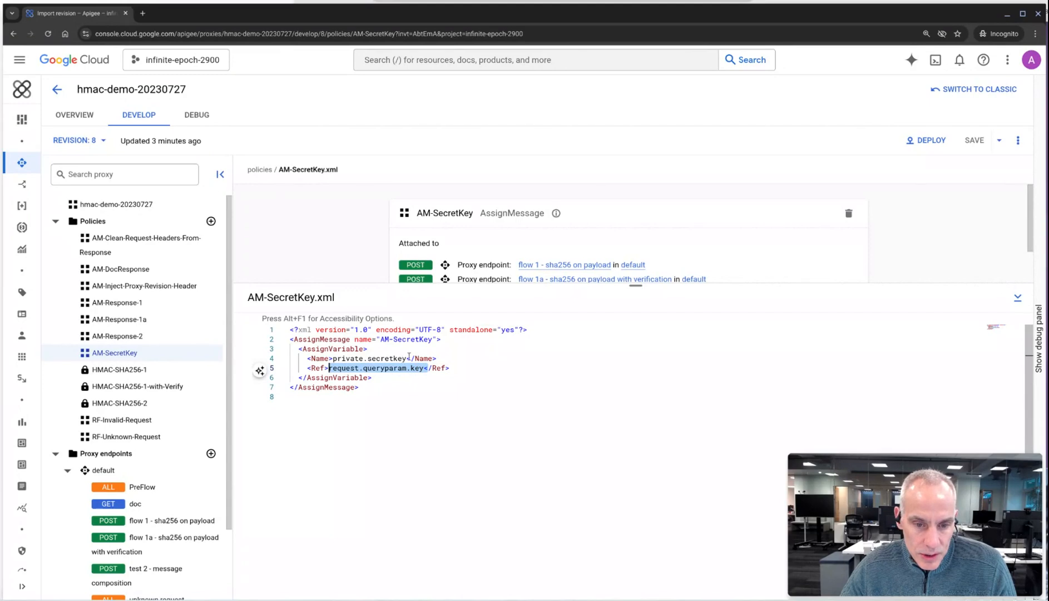
{"action": "left_click_drag", "start_coordinate": [410, 358], "coordinate": [333, 359]}
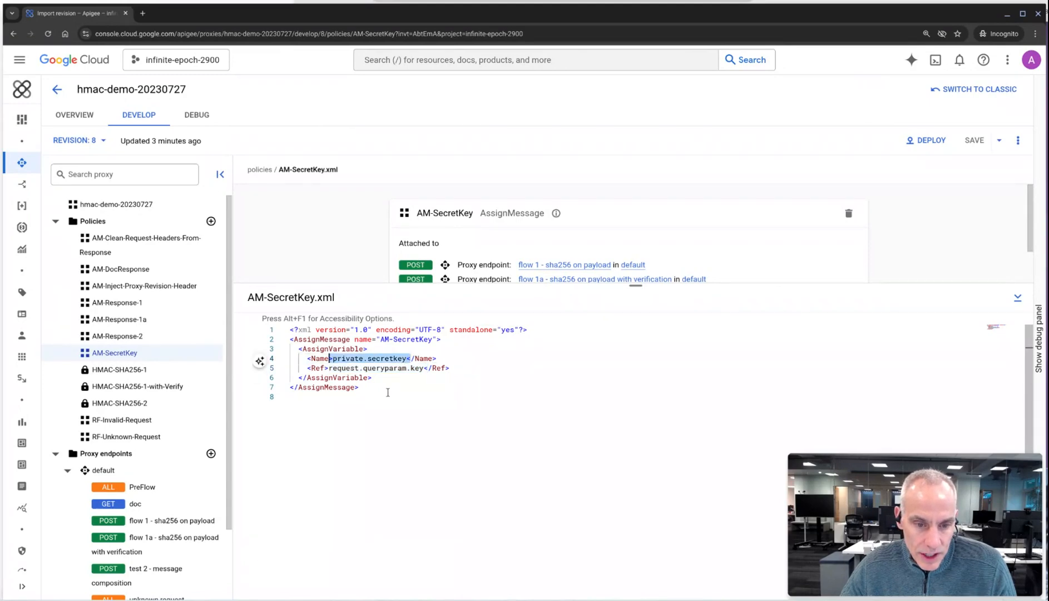
- Return to the HMAC-SHA256-1 policy and examine the encoding and variable name of its Output element
{"action": "left_click", "coordinate": [164, 370]}
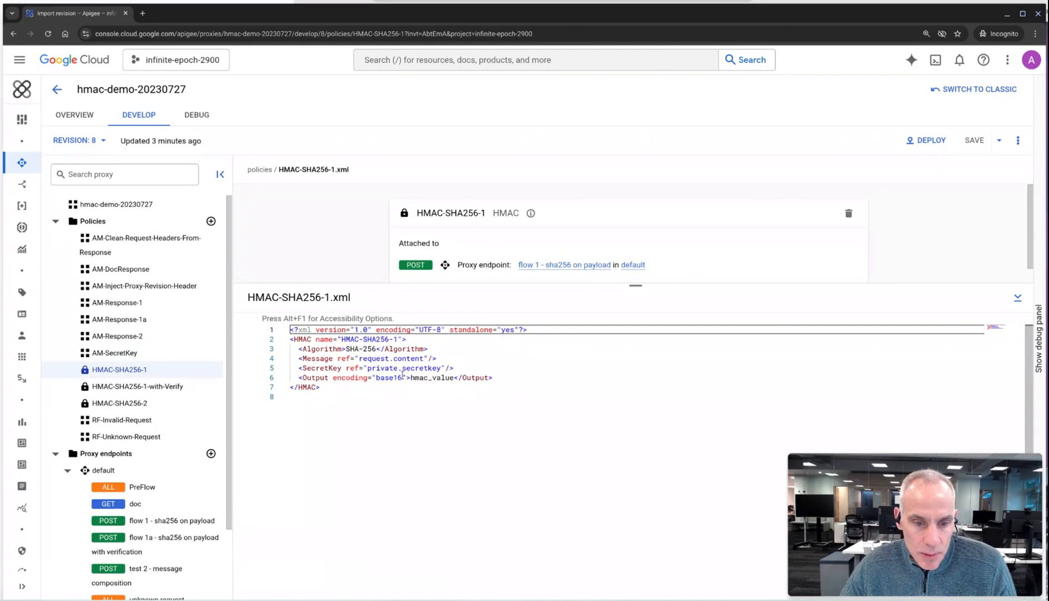
{"action": "left_click_drag", "start_coordinate": [453, 379], "coordinate": [410, 380]}
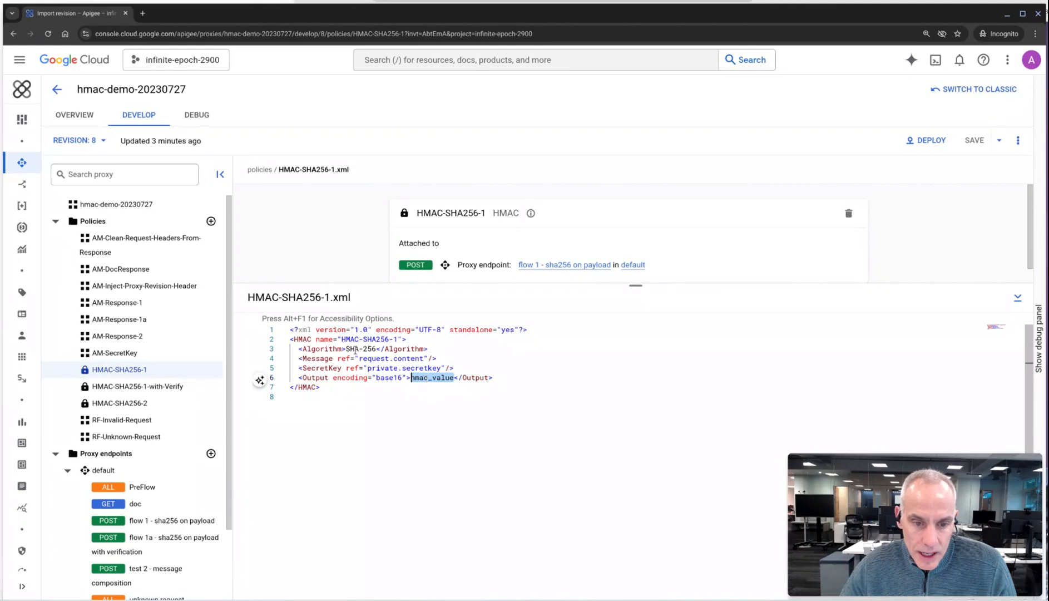
{"action": "double_click", "coordinate": [386, 378]}
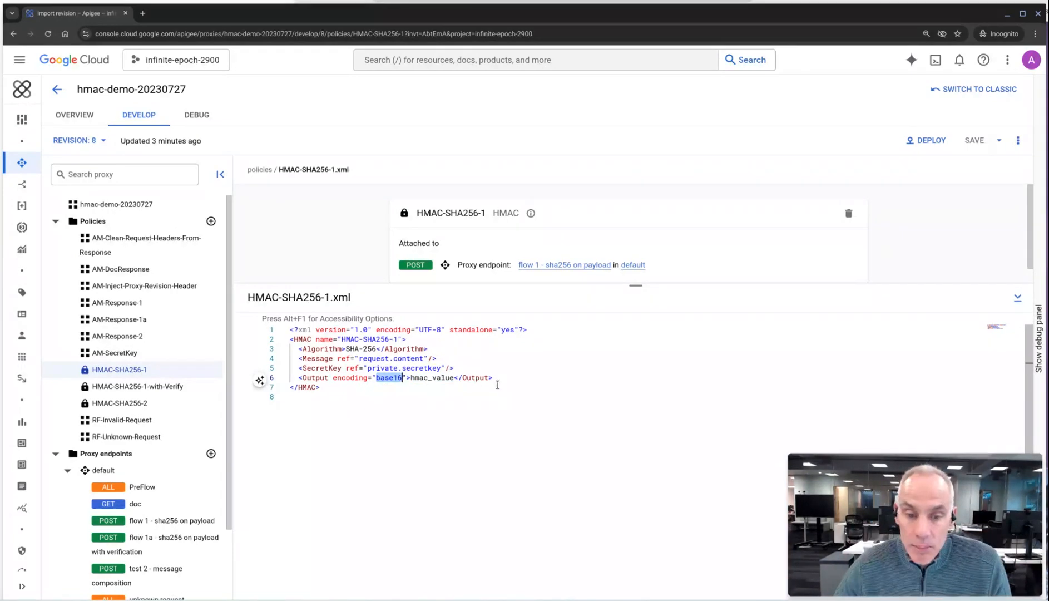
{"action": "left_click_drag", "start_coordinate": [455, 377], "coordinate": [411, 377]}
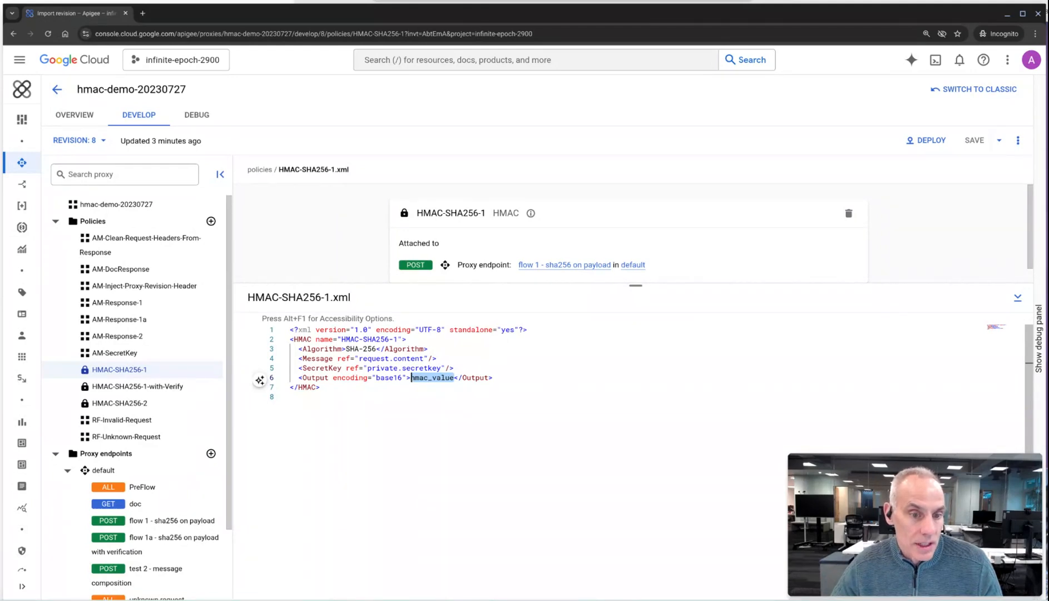
{"action": "double_click", "coordinate": [428, 377]}
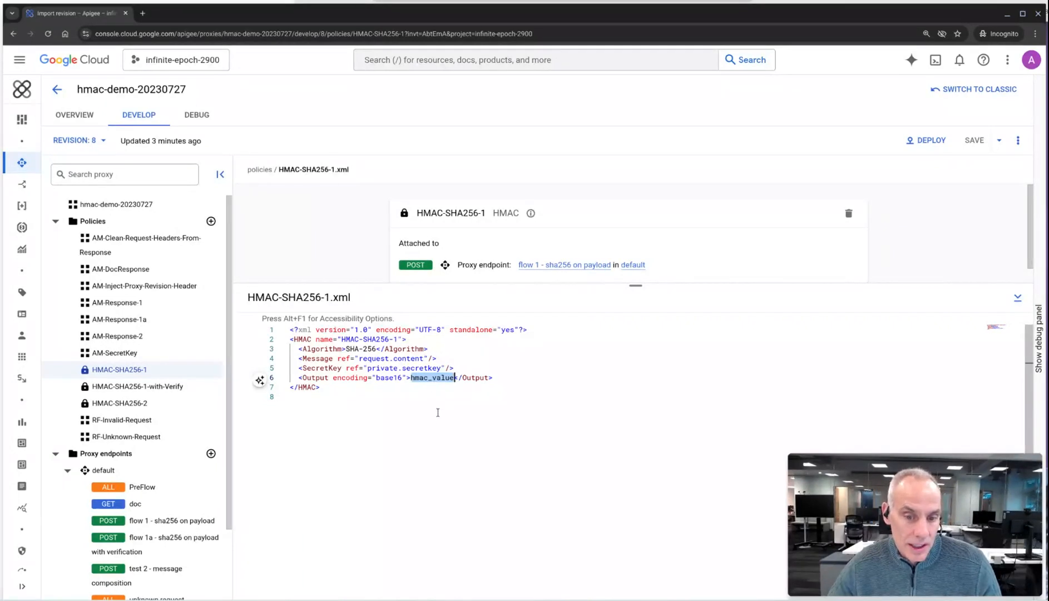
{"action": "double_click", "coordinate": [431, 377]}
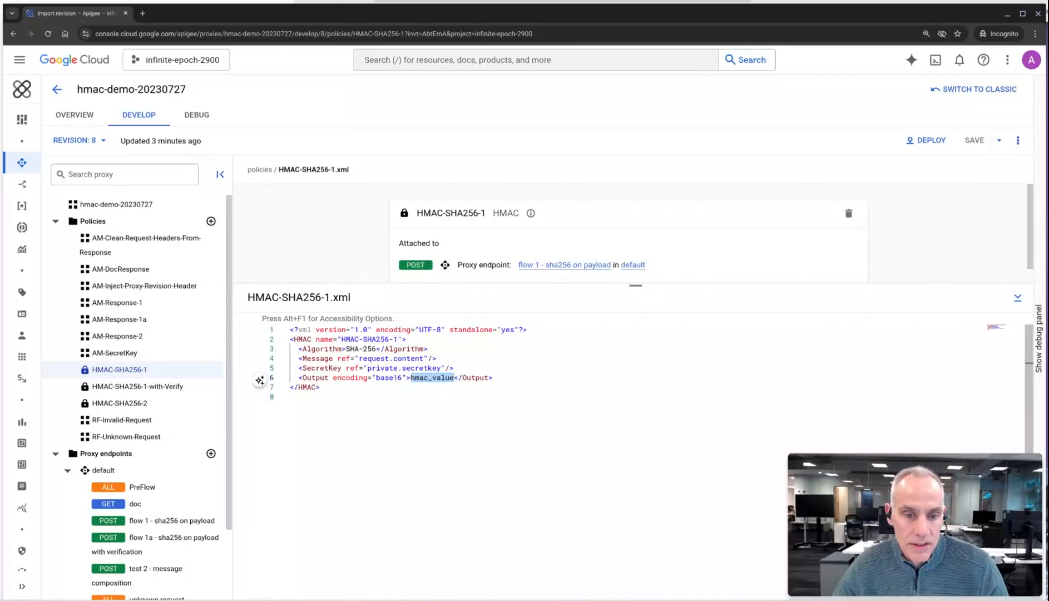
{"action": "double_click", "coordinate": [398, 378]}
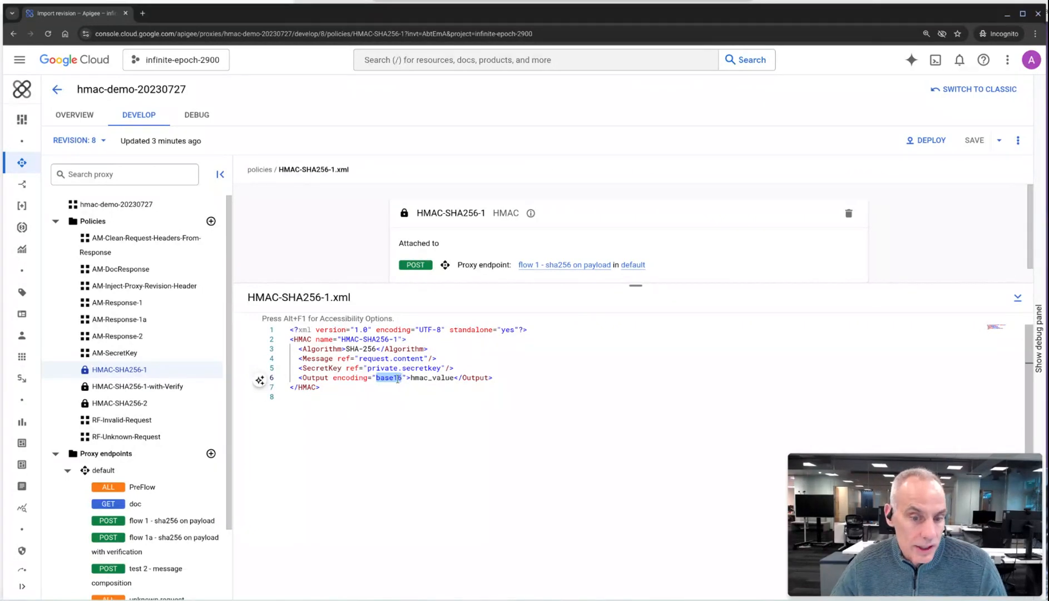
{"action": "double_click", "coordinate": [425, 378]}
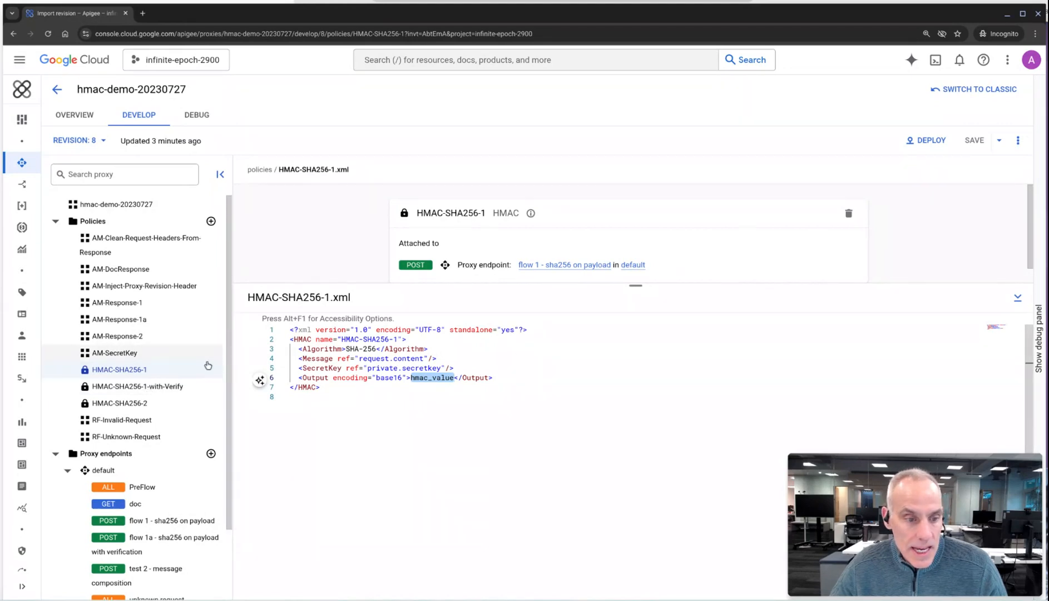
- Show the "flow 1 - sha256 on payload" definition in default.xml to check its request and response steps
{"action": "left_click", "coordinate": [172, 526]}
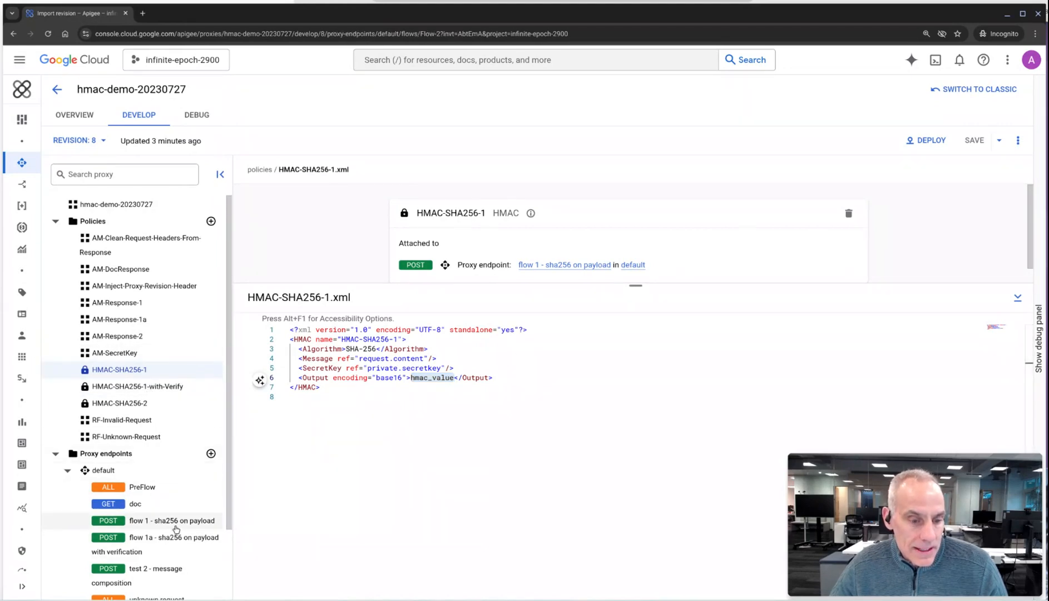
{"action": "scroll", "coordinate": [439, 447], "scroll_direction": "down", "scroll_amount": 3}
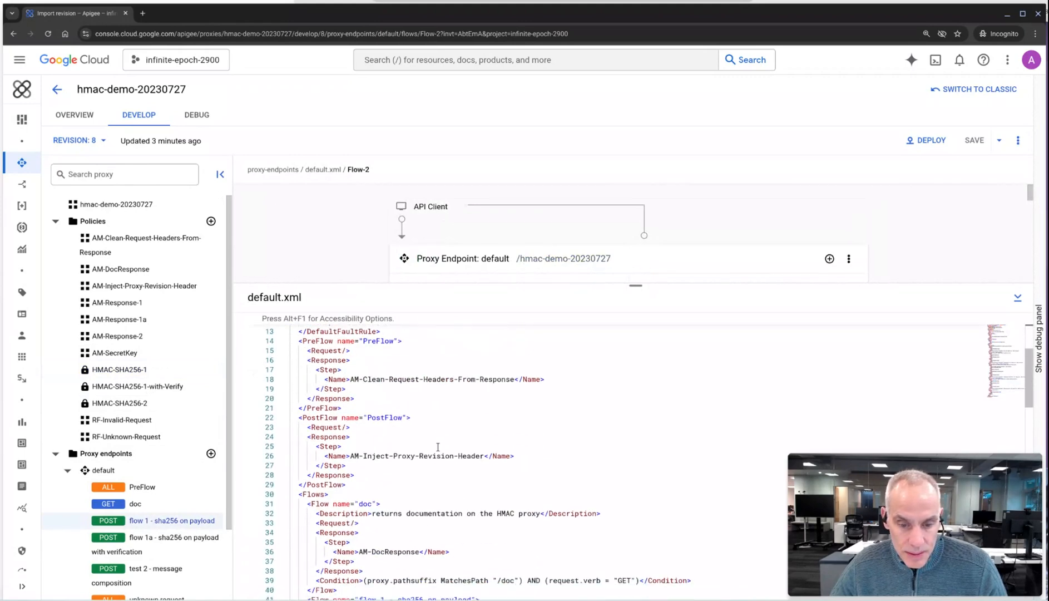
{"action": "scroll", "coordinate": [439, 446], "scroll_direction": "down", "scroll_amount": 3}
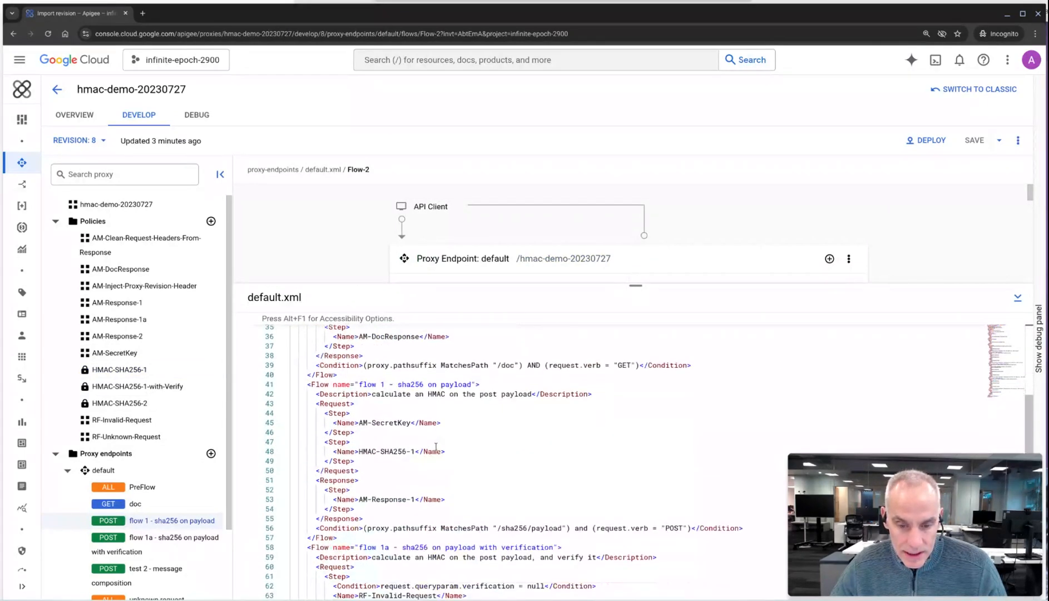
- Examine the path condition of flow 1 and the verification steps of flow 1a in default.xml
{"action": "left_click_drag", "start_coordinate": [557, 523], "coordinate": [365, 512]}
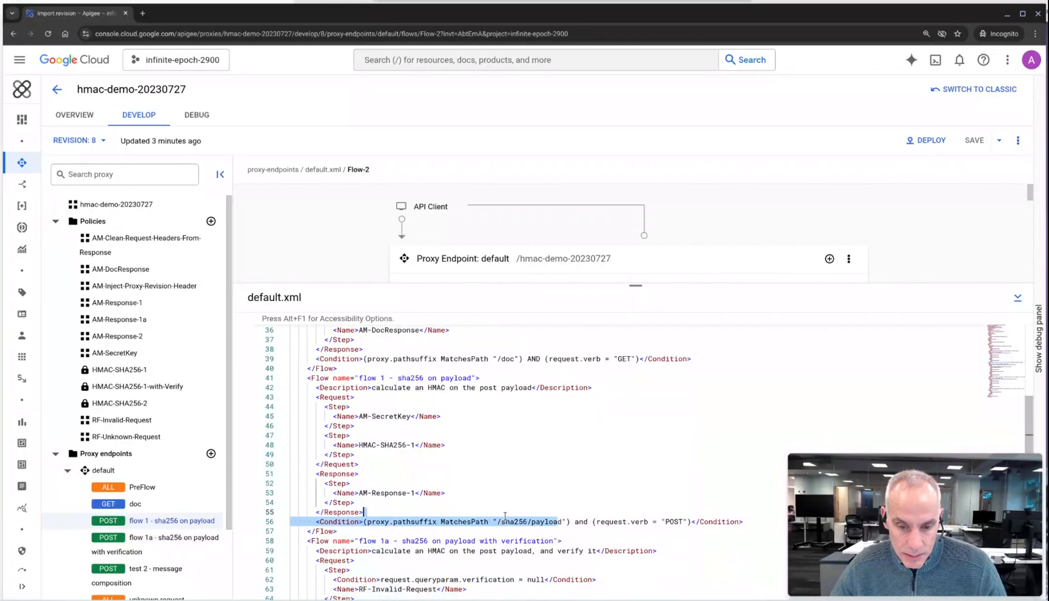
{"action": "scroll", "coordinate": [500, 485], "scroll_direction": "down", "scroll_amount": 3}
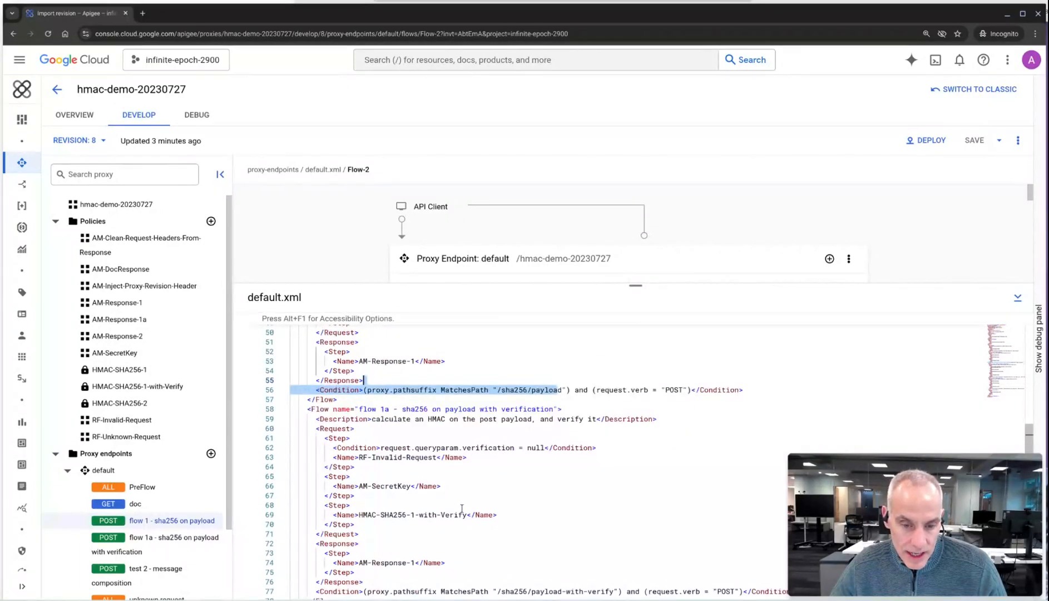
{"action": "scroll", "coordinate": [455, 508], "scroll_direction": "down", "scroll_amount": 1}
{"action": "left_click_drag", "start_coordinate": [375, 488], "coordinate": [468, 487]}
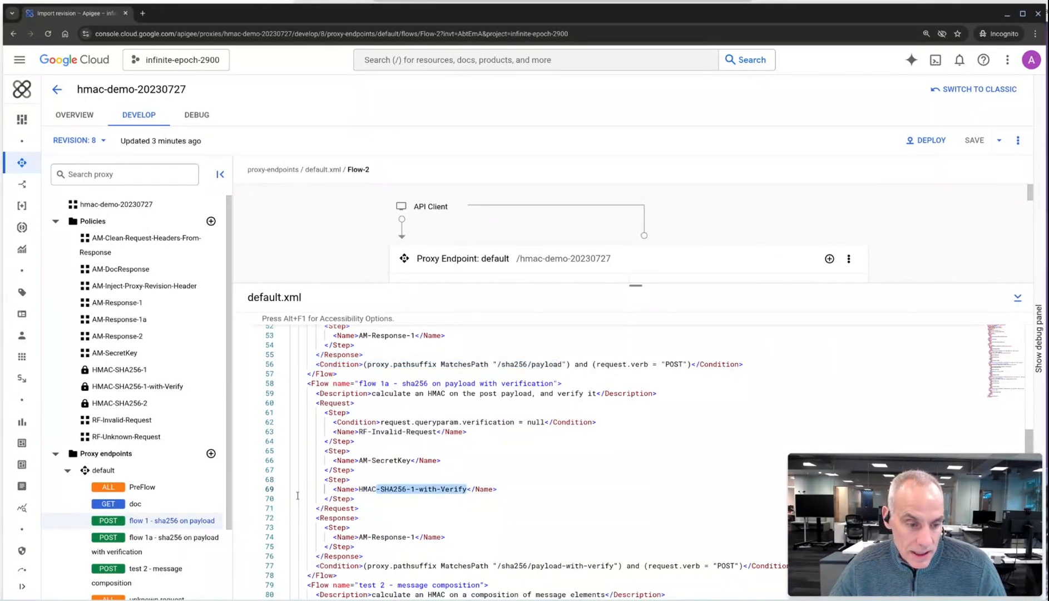
{"action": "left_click", "coordinate": [187, 533]}
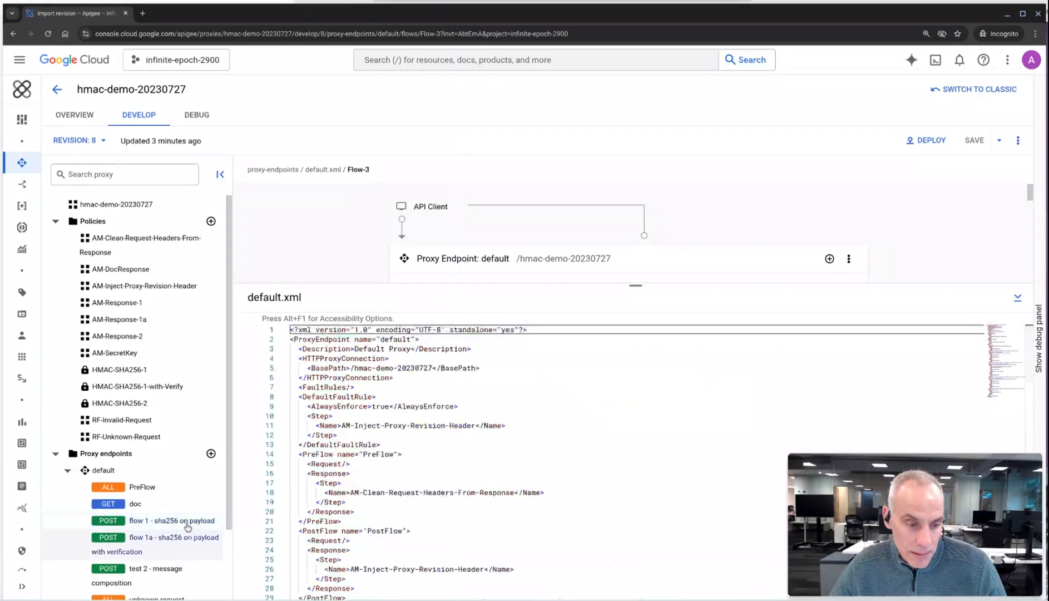
- Examine the VerificationValue reference and its encoding against the Output encoding in the HMAC-SHA256-1-with-Verify policy
{"action": "left_click", "coordinate": [139, 387]}
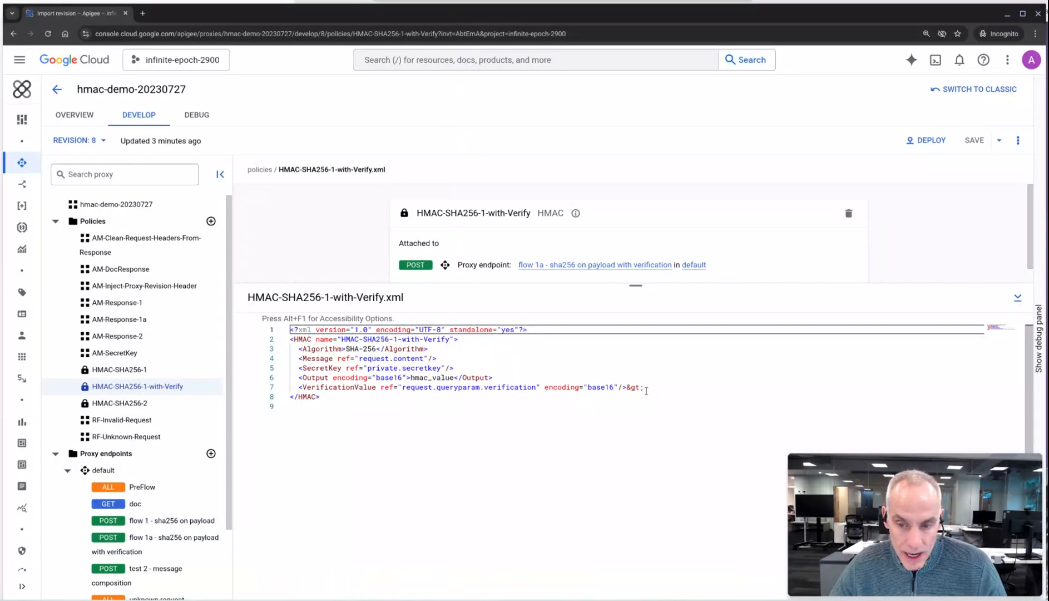
{"action": "left_click_drag", "start_coordinate": [645, 386], "coordinate": [298, 386]}
{"action": "left_click", "coordinate": [500, 379]}
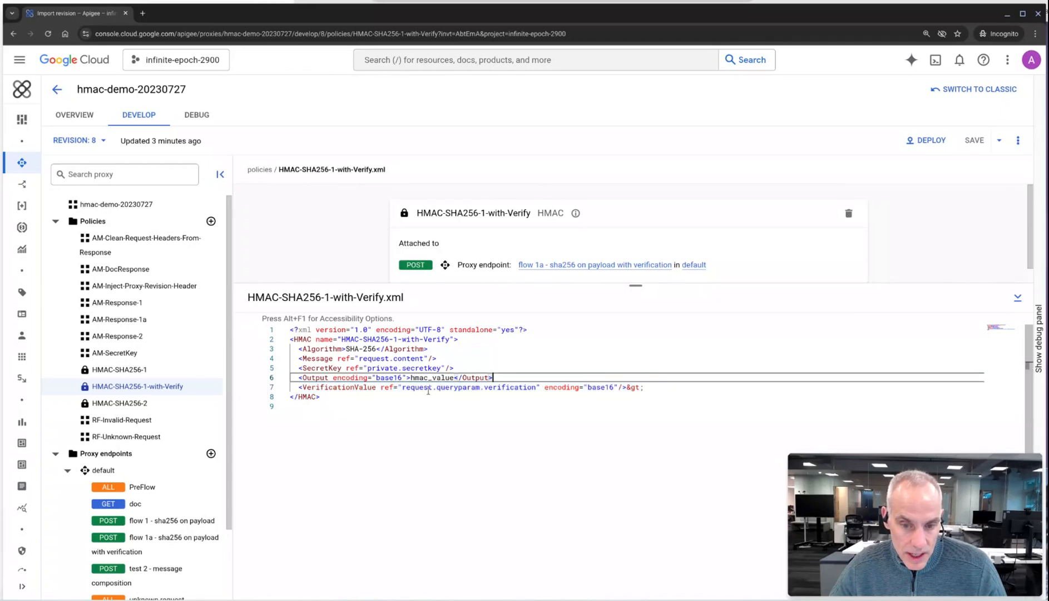
{"action": "left_click", "coordinate": [596, 387]}
{"action": "double_click", "coordinate": [596, 387]}
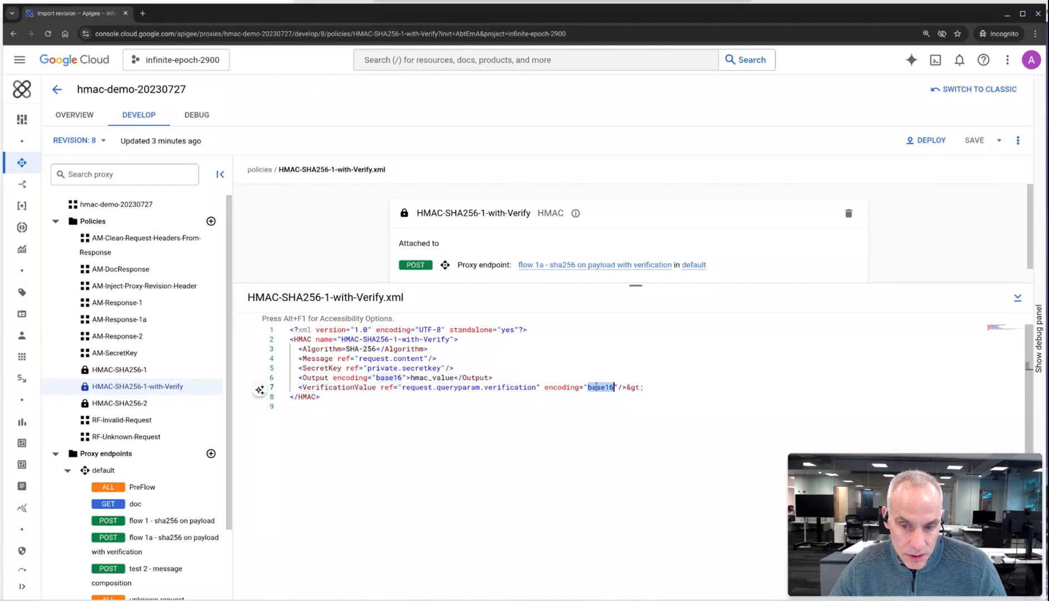
{"action": "double_click", "coordinate": [384, 377]}
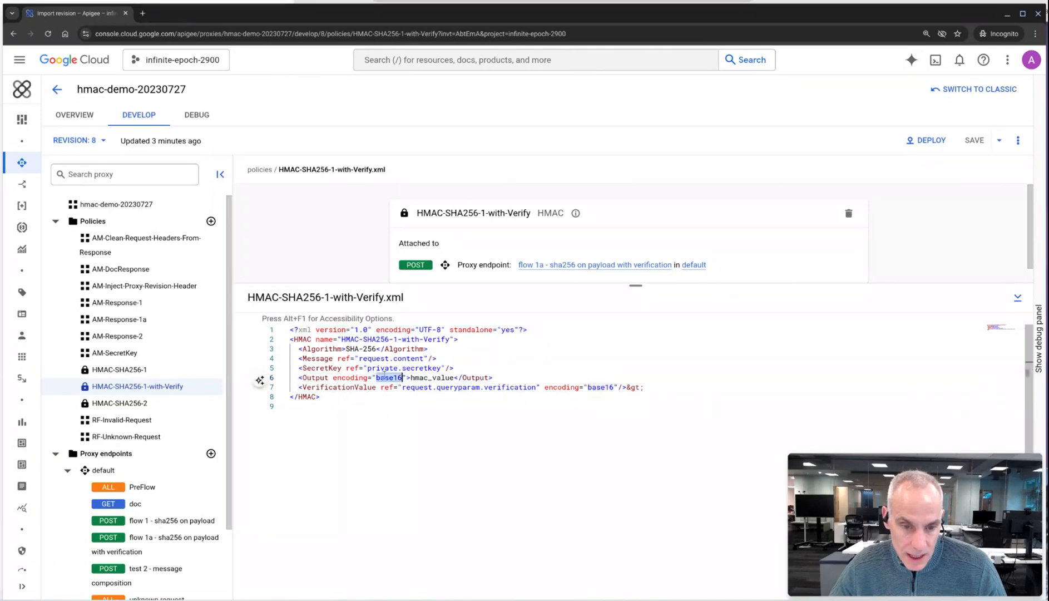
{"action": "double_click", "coordinate": [606, 386]}
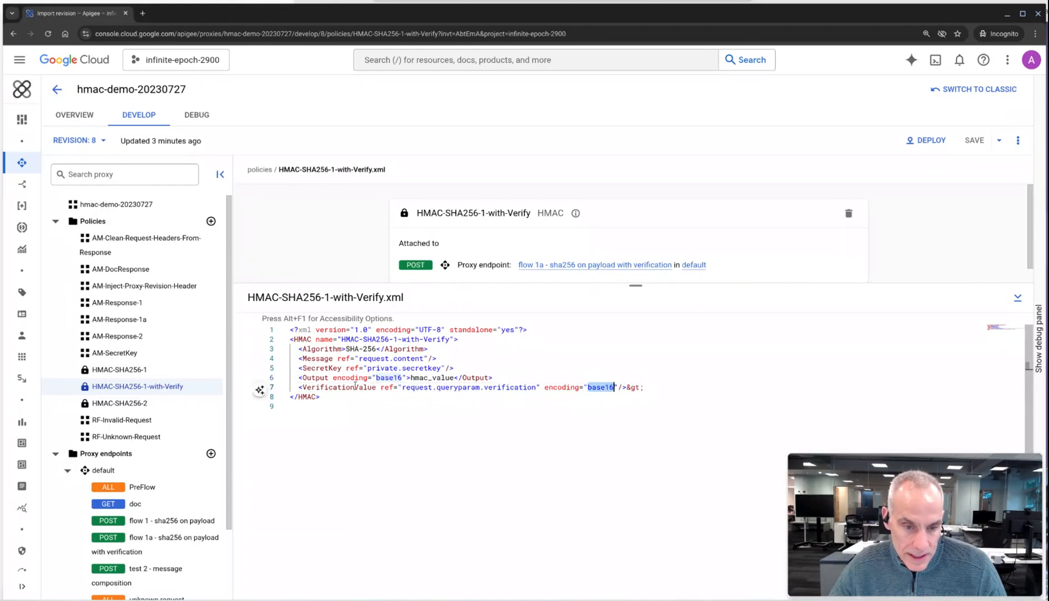
{"action": "double_click", "coordinate": [516, 386]}
{"action": "double_click", "coordinate": [599, 387]}
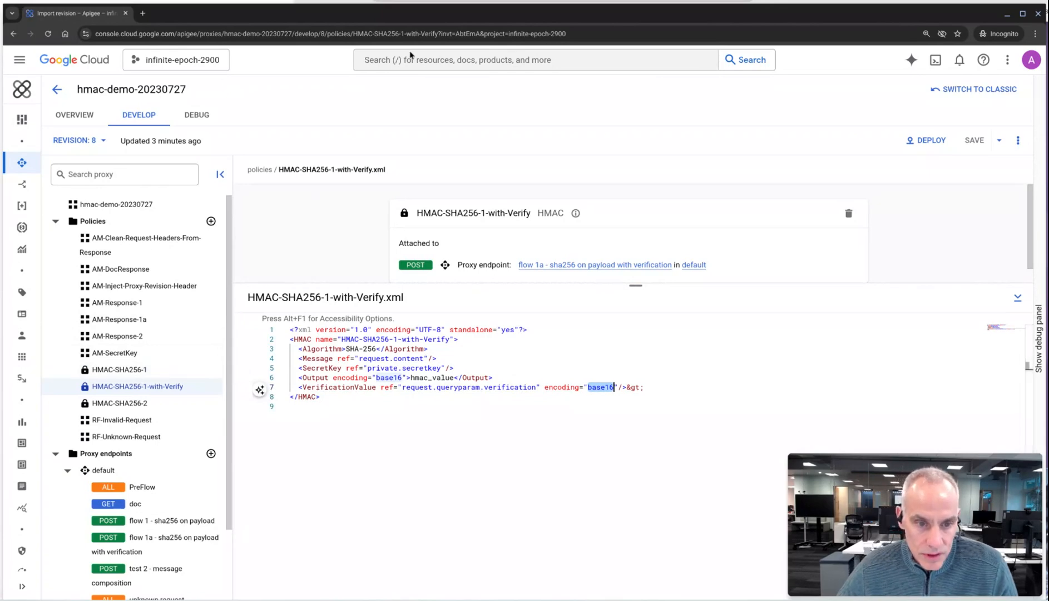
- Start a debug session for revision 8 of the proxy in the eval environment without a transaction filter
{"action": "left_click", "coordinate": [197, 116]}
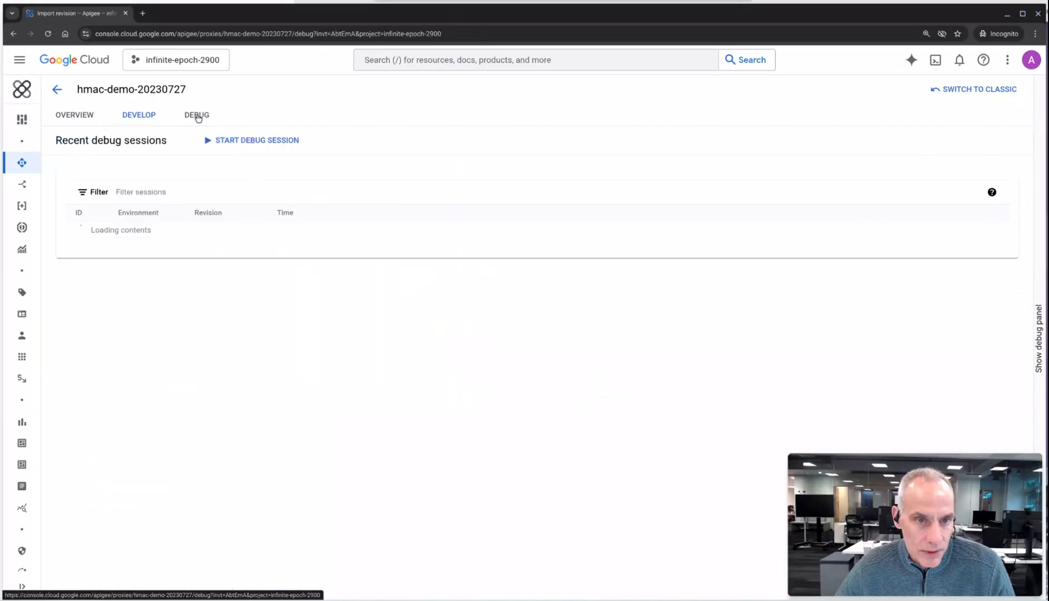
{"action": "left_click", "coordinate": [546, 409]}
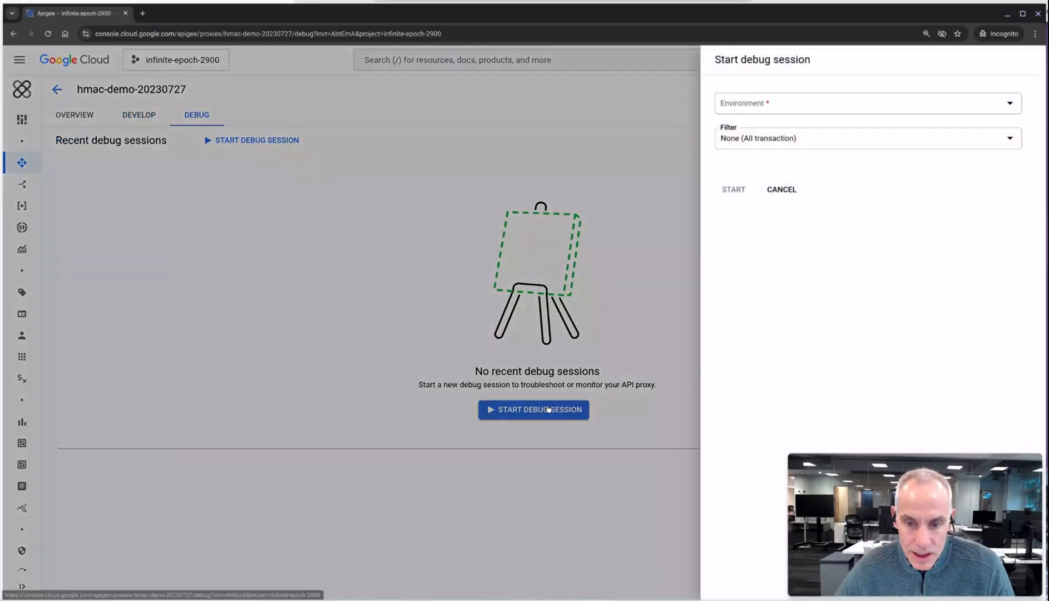
{"action": "left_click", "coordinate": [772, 111]}
{"action": "left_click", "coordinate": [770, 112]}
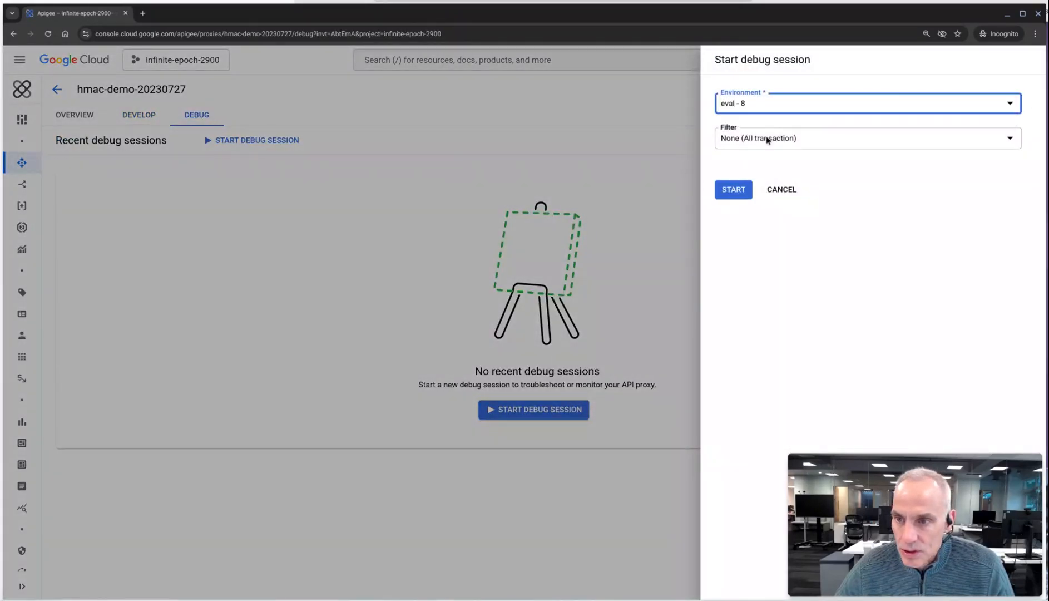
{"action": "left_click", "coordinate": [734, 190]}
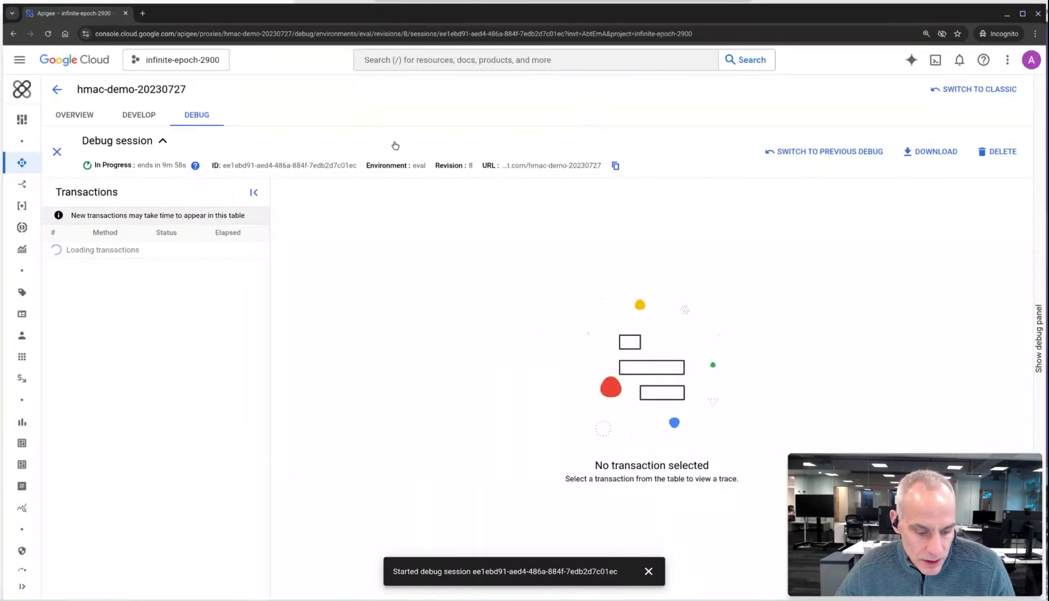
- Switch to the terminal and compose curl -i -X POST -d 'the quick brown fox...' to "$apigee/hmac-demo-20230727/sha256/payload" with the secret key as the key parameter
{"action": "key", "text": "alt+Tab"}
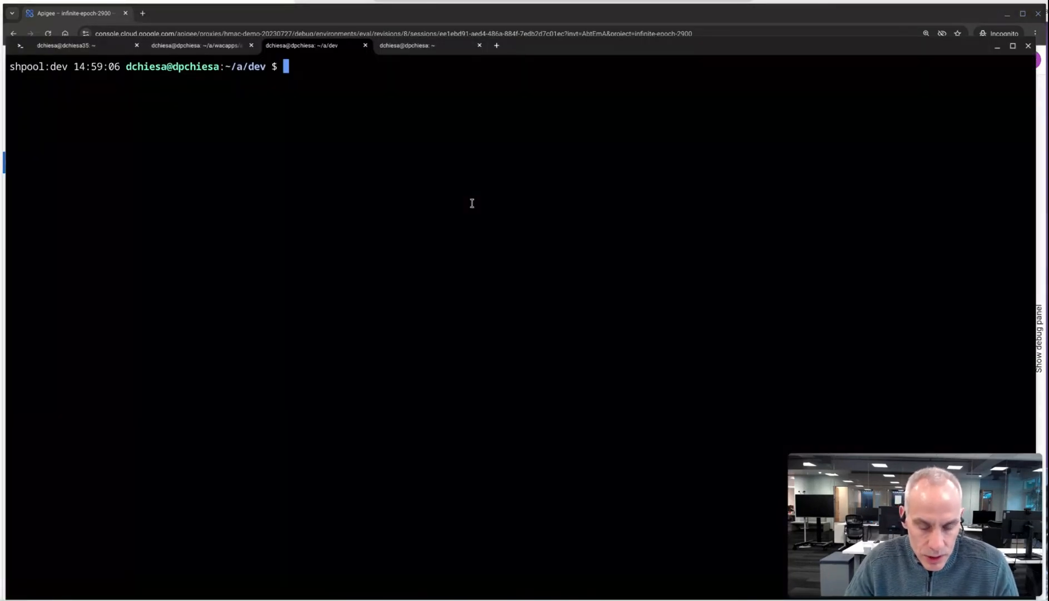
{"action": "type", "text": "curl -i -X POST -d 'the quick brown fox...'      \"$apigee/hmac-demo-20230727/sha256/payload?key=secret123\""}
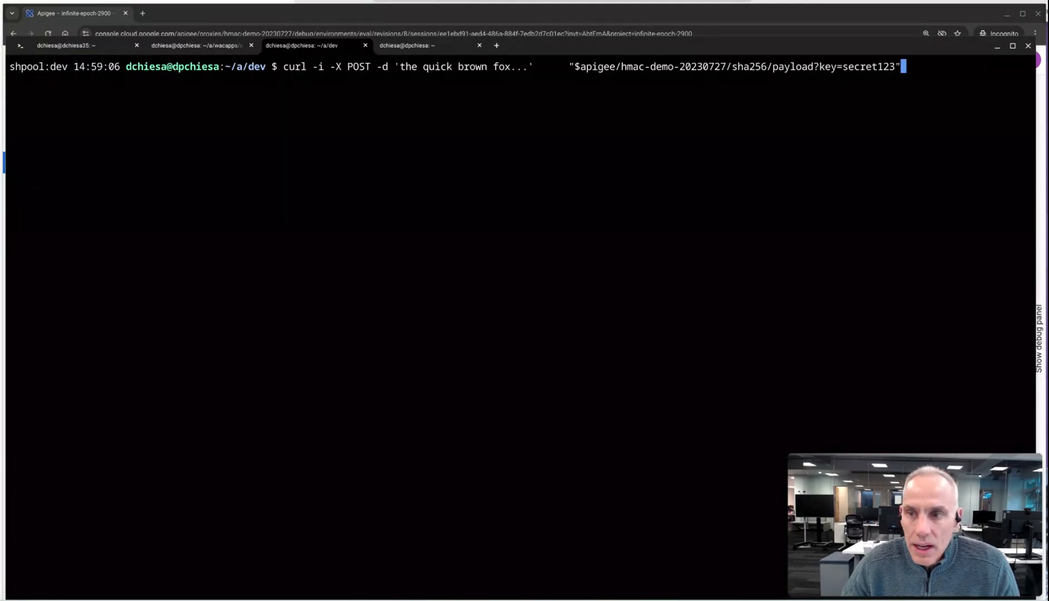
- Remove two of the extra spaces before the quoted URL in the curl command
{"action": "key", "text": "Left"}
{"action": "key", "text": "Left"}
{"action": "key", "text": "Left"}
{"action": "key", "text": "Left"}
{"action": "key", "text": "Left"}
{"action": "key", "text": "Left"}
{"action": "key", "text": "Left"}
{"action": "key", "text": "Left"}
{"action": "key", "text": "Left"}
{"action": "key", "text": "Left"}
{"action": "key", "text": "Left"}
{"action": "key", "text": "Left"}
{"action": "key", "text": "Left"}
{"action": "key", "text": "Left"}
{"action": "key", "text": "Left"}
{"action": "key", "text": "Left"}
{"action": "key", "text": "Left"}
{"action": "key", "text": "Left"}
{"action": "key", "text": "Left"}
{"action": "key", "text": "Left"}
{"action": "key", "text": "Left"}
{"action": "key", "text": "Left"}
{"action": "key", "text": "Left"}
{"action": "key", "text": "Left"}
{"action": "key", "text": "Left"}
{"action": "key", "text": "Left"}
{"action": "key", "text": "Left"}
{"action": "key", "text": "Left"}
{"action": "key", "text": "Left"}
{"action": "key", "text": "Left"}
{"action": "key", "text": "Left"}
{"action": "key", "text": "Left"}
{"action": "key", "text": "Left"}
{"action": "key", "text": "Left"}
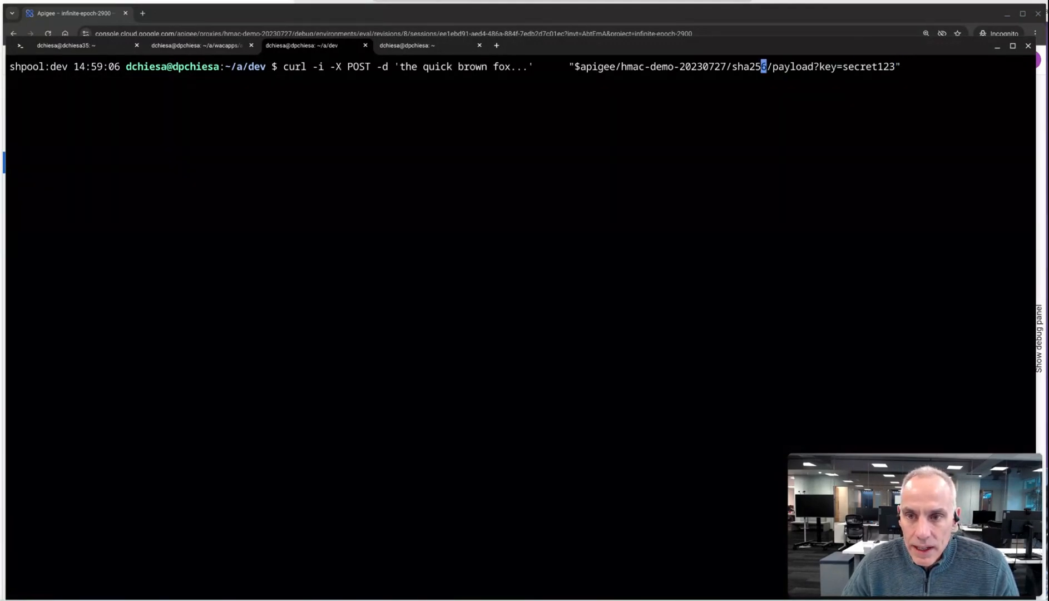
{"action": "key", "text": "Left"}
{"action": "key", "text": "Left"}
{"action": "key", "text": "Left"}
{"action": "key", "text": "Left"}
{"action": "key", "text": "Left"}
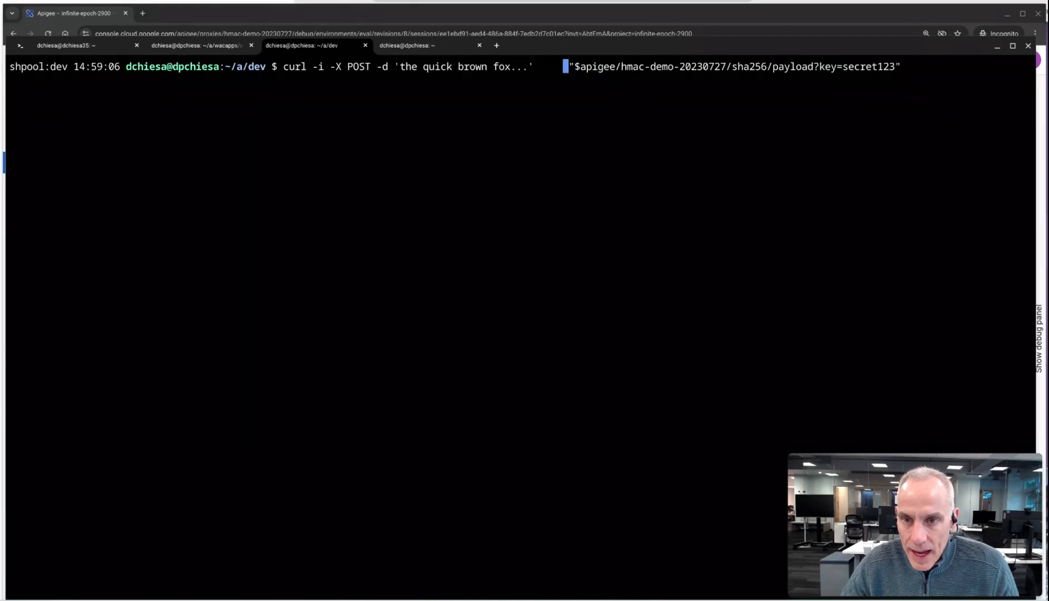
{"action": "key", "text": "BackSpace"}
{"action": "key", "text": "BackSpace"}
- Review the curl command's target URL, from the hmac-demo-20230727 base path through the sha256/payload path
{"action": "key", "text": "Right"}
{"action": "key", "text": "Right"}
{"action": "key", "text": "Right"}
{"action": "key", "text": "Right"}
{"action": "key", "text": "Right"}
{"action": "key", "text": "Right"}
{"action": "key", "text": "Right"}
{"action": "key", "text": "Right"}
{"action": "key", "text": "Right"}
{"action": "key", "text": "Right"}
{"action": "key", "text": "Right"}
{"action": "key", "text": "Right"}
{"action": "key", "text": "Right"}
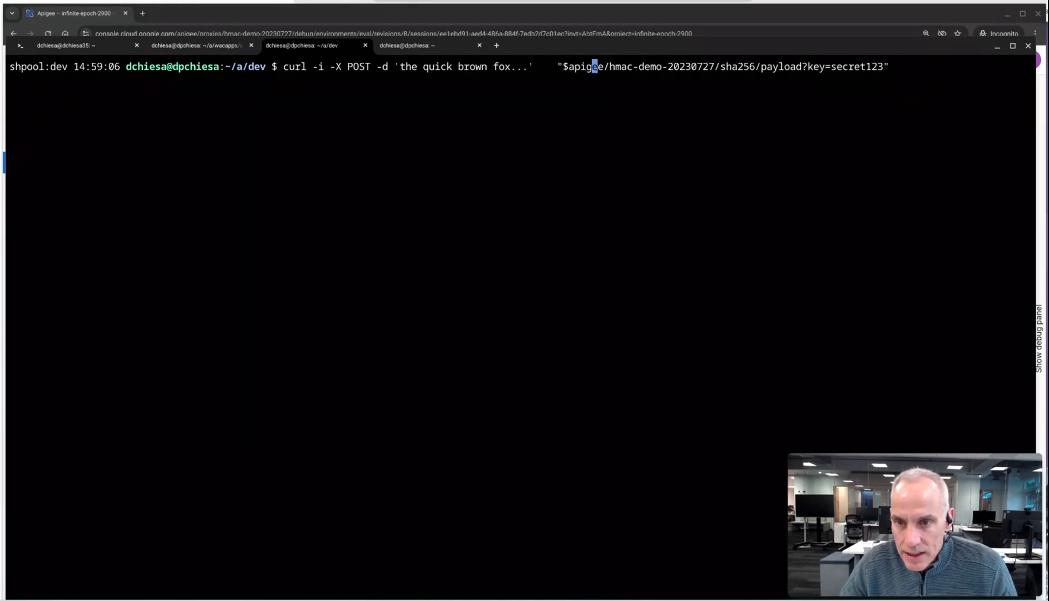
{"action": "key", "text": "Right"}
{"action": "key", "text": "Right"}
{"action": "key", "text": "Right"}
{"action": "key", "text": "Right"}
{"action": "key", "text": "Right"}
{"action": "key", "text": "Right"}
{"action": "key", "text": "Right"}
{"action": "key", "text": "Right"}
{"action": "key", "text": "Right"}
{"action": "key", "text": "Right"}
{"action": "key", "text": "Right"}
{"action": "key", "text": "Right"}
{"action": "key", "text": "Right"}
{"action": "key", "text": "Right"}
{"action": "key", "text": "Right"}
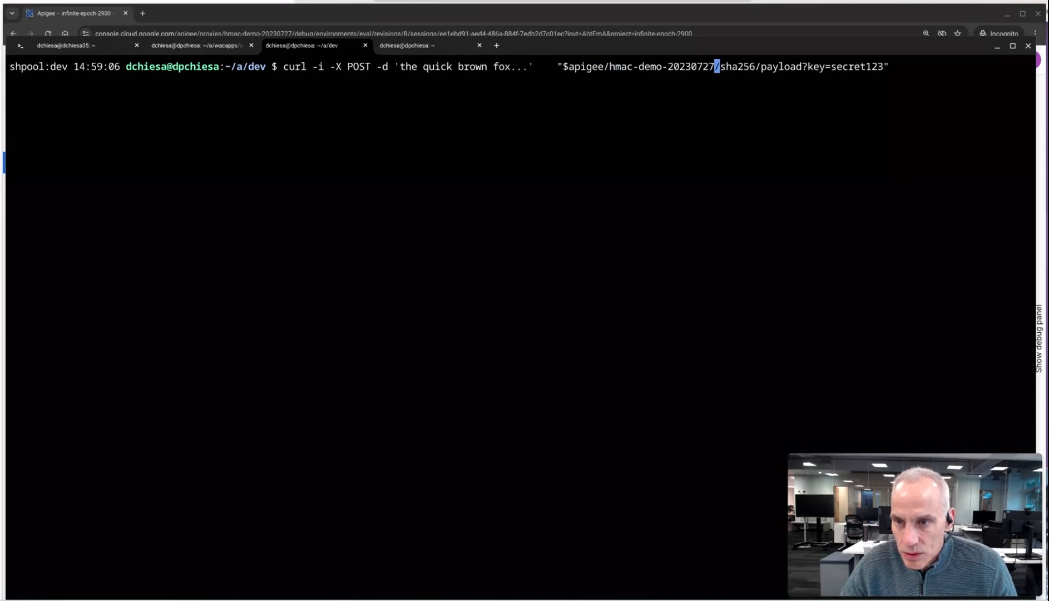
{"action": "key", "text": "Right"}
{"action": "key", "text": "Right"}
{"action": "key", "text": "Right"}
{"action": "key", "text": "Right"}
{"action": "key", "text": "Right"}
{"action": "key", "text": "Right"}
{"action": "key", "text": "Right"}
{"action": "key", "text": "Right"}
{"action": "key", "text": "Right"}
{"action": "key", "text": "Right"}
{"action": "key", "text": "Right"}
{"action": "key", "text": "Right"}
{"action": "key", "text": "Right"}
{"action": "key", "text": "Right"}
{"action": "key", "text": "Right"}
{"action": "key", "text": "Right"}
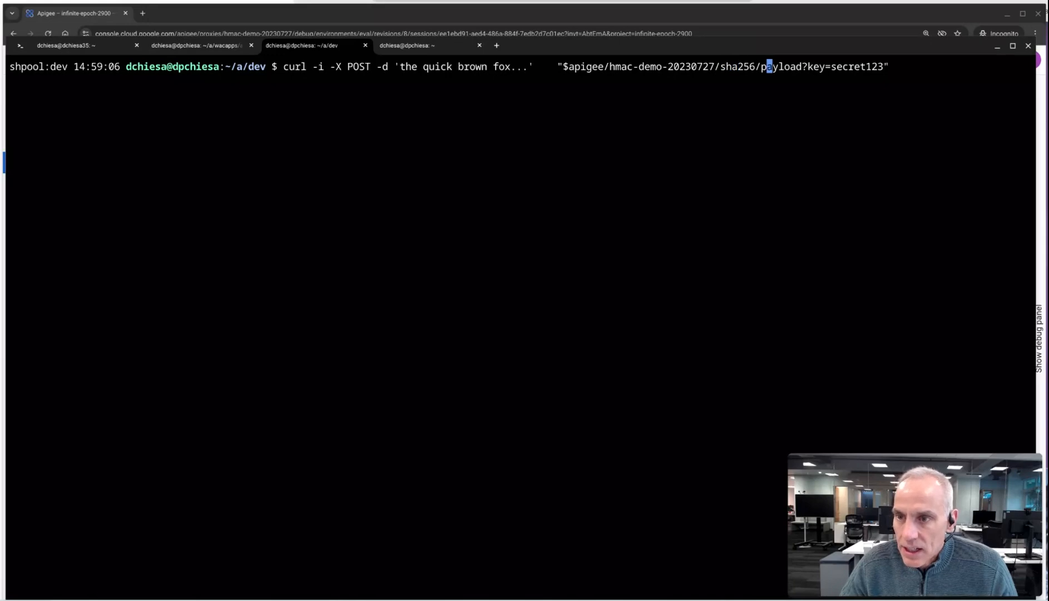
{"action": "key", "text": "Left"}
{"action": "key", "text": "Left"}
{"action": "key", "text": "Left"}
{"action": "key", "text": "Left"}
{"action": "key", "text": "Left"}
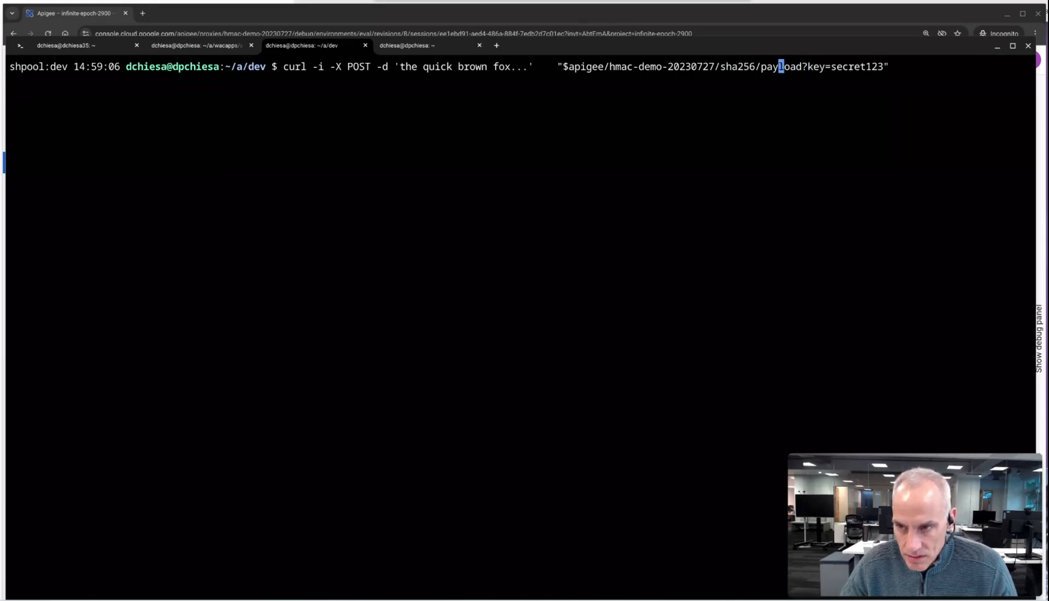
{"action": "key", "text": "Right"}
{"action": "key", "text": "Right"}
{"action": "key", "text": "Right"}
{"action": "key", "text": "Right"}
{"action": "key", "text": "Right"}
{"action": "key", "text": "Left"}
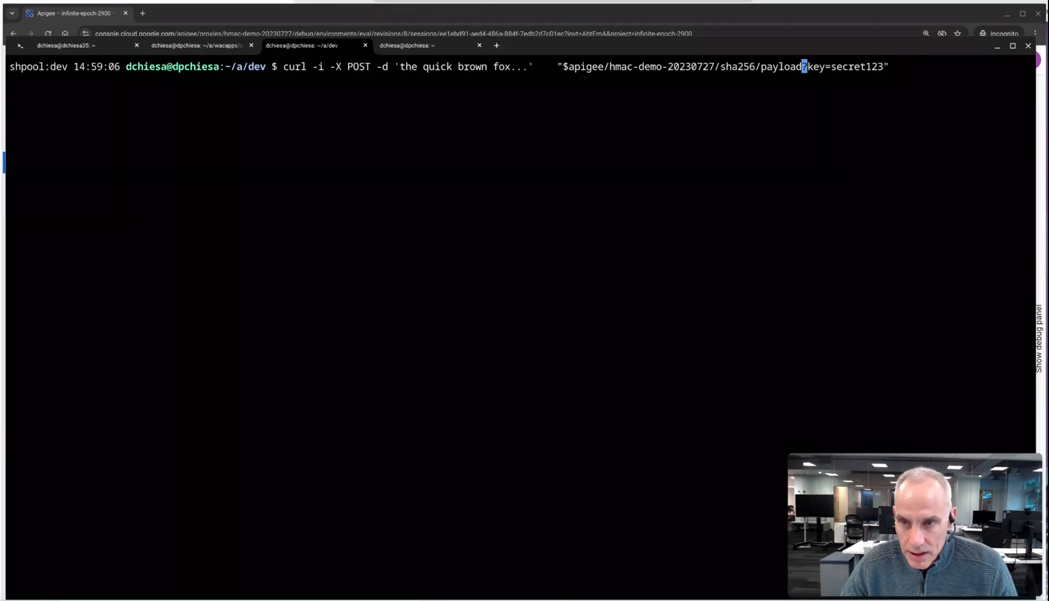
- Review the payload text passed with -d in the curl command
{"action": "key", "text": "Left"}
{"action": "key", "text": "Left"}
{"action": "key", "text": "Left"}
{"action": "key", "text": "Left"}
{"action": "key", "text": "Left"}
{"action": "key", "text": "Left"}
{"action": "key", "text": "Left"}
{"action": "key", "text": "Left"}
{"action": "key", "text": "Left"}
{"action": "key", "text": "Left"}
{"action": "key", "text": "Left"}
{"action": "key", "text": "Left"}
{"action": "key", "text": "Left"}
{"action": "key", "text": "Left"}
{"action": "key", "text": "Left"}
{"action": "key", "text": "Left"}
{"action": "key", "text": "Left"}
{"action": "key", "text": "Left"}
{"action": "key", "text": "Left"}
{"action": "key", "text": "Left"}
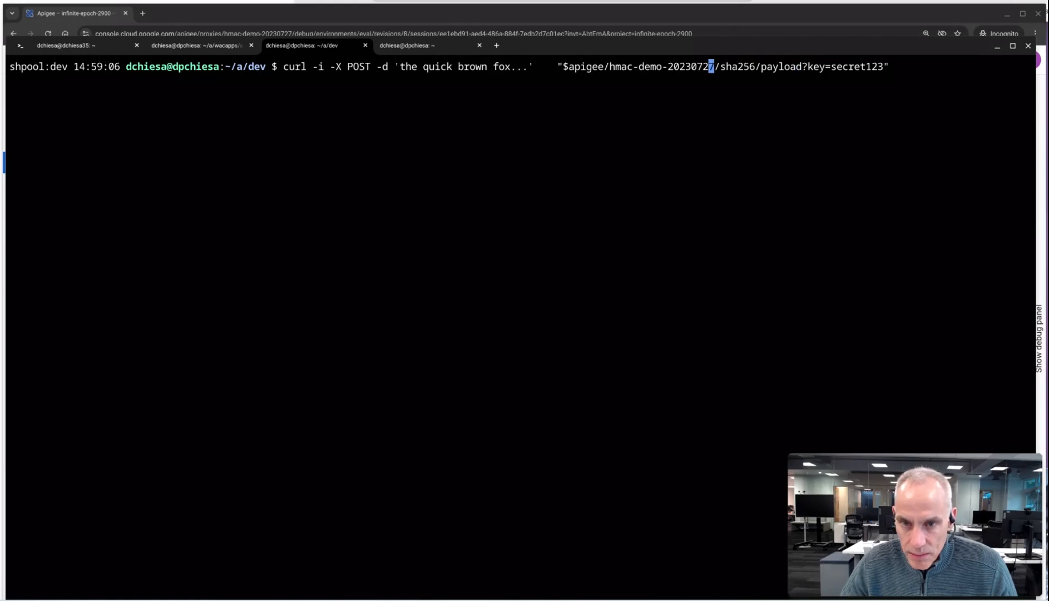
{"action": "key", "text": "Left"}
{"action": "key", "text": "Left"}
{"action": "key", "text": "Left"}
{"action": "key", "text": "Left"}
{"action": "key", "text": "Left"}
{"action": "key", "text": "Left"}
{"action": "key", "text": "Left"}
{"action": "key", "text": "Left"}
{"action": "key", "text": "Left"}
{"action": "key", "text": "Left"}
{"action": "key", "text": "Left"}
{"action": "key", "text": "Left"}
{"action": "key", "text": "Left"}
{"action": "key", "text": "Left"}
{"action": "key", "text": "Left"}
{"action": "key", "text": "Left"}
{"action": "key", "text": "Left"}
{"action": "key", "text": "Left"}
{"action": "key", "text": "Left"}
{"action": "key", "text": "Left"}
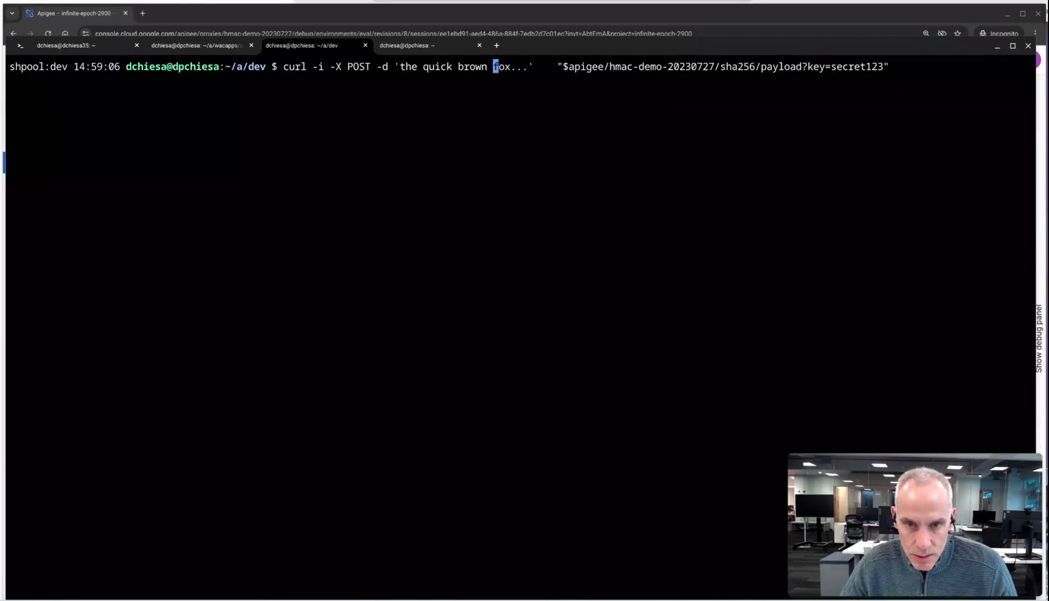
{"action": "key", "text": "Right"}
{"action": "key", "text": "Right"}
{"action": "key", "text": "Right"}
{"action": "key", "text": "Right"}
{"action": "key", "text": "Right"}
{"action": "key", "text": "Right"}
{"action": "key", "text": "Right"}
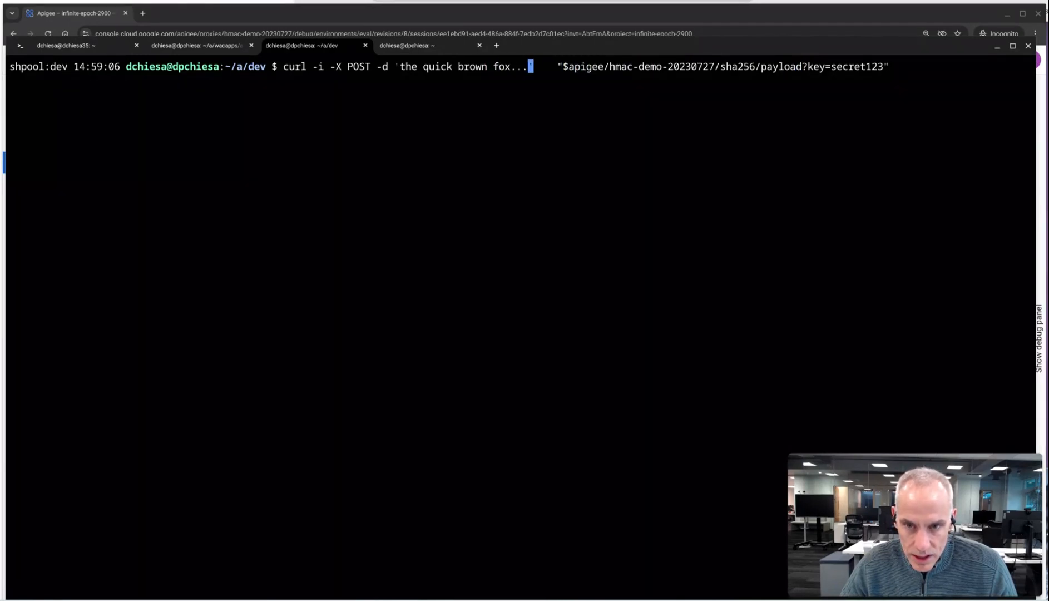
- Examine the key query parameter that follows the sha256/payload path in the URL
{"action": "key", "text": "Right"}
{"action": "key", "text": "Right"}
{"action": "key", "text": "Right"}
{"action": "key", "text": "Right"}
{"action": "key", "text": "Right"}
{"action": "key", "text": "Right"}
{"action": "key", "text": "Right"}
{"action": "key", "text": "Right"}
{"action": "key", "text": "Right"}
{"action": "key", "text": "Right"}
{"action": "key", "text": "Right"}
{"action": "key", "text": "Right"}
{"action": "key", "text": "Right"}
{"action": "key", "text": "Right"}
{"action": "key", "text": "Right"}
{"action": "key", "text": "Right"}
{"action": "key", "text": "Right"}
{"action": "key", "text": "Right"}
{"action": "key", "text": "Right"}
{"action": "key", "text": "Right"}
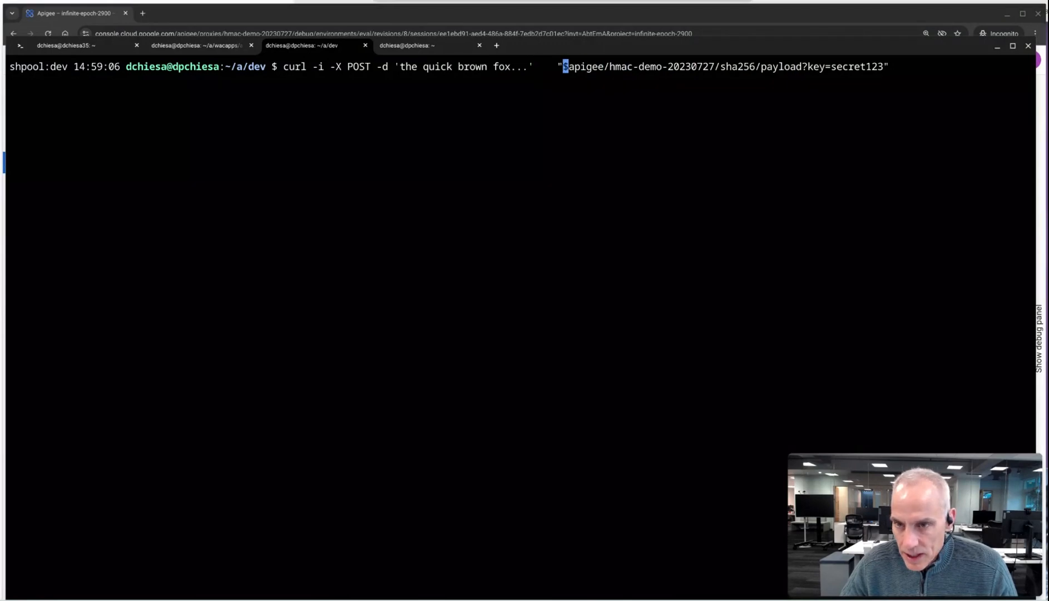
{"action": "key", "text": "Right"}
{"action": "key", "text": "Right"}
{"action": "key", "text": "Right"}
{"action": "key", "text": "Right"}
{"action": "key", "text": "Right"}
{"action": "key", "text": "Right"}
{"action": "key", "text": "Right"}
{"action": "key", "text": "Right"}
{"action": "key", "text": "Right"}
{"action": "key", "text": "Right"}
{"action": "key", "text": "Right"}
{"action": "key", "text": "Right"}
{"action": "key", "text": "Right"}
{"action": "key", "text": "Right"}
{"action": "key", "text": "Right"}
{"action": "key", "text": "Right"}
{"action": "key", "text": "Right"}
{"action": "key", "text": "Right"}
{"action": "key", "text": "Right"}
{"action": "key", "text": "Right"}
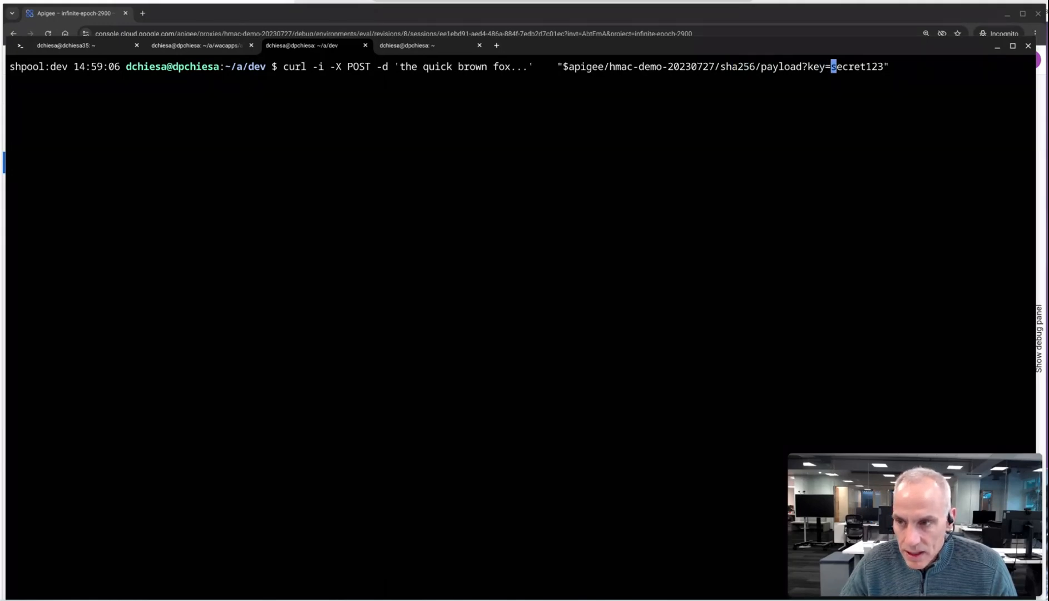
- Run the composed curl POST request against the proxy's sha256/payload endpoint
{"action": "key", "text": "Right"}
{"action": "key", "text": "Right"}
{"action": "key", "text": "Right"}
{"action": "key", "text": "Right"}
{"action": "key", "text": "Right"}
{"action": "key", "text": "Right"}
{"action": "key", "text": "Right"}
{"action": "key", "text": "Right"}
{"action": "key", "text": "Right"}
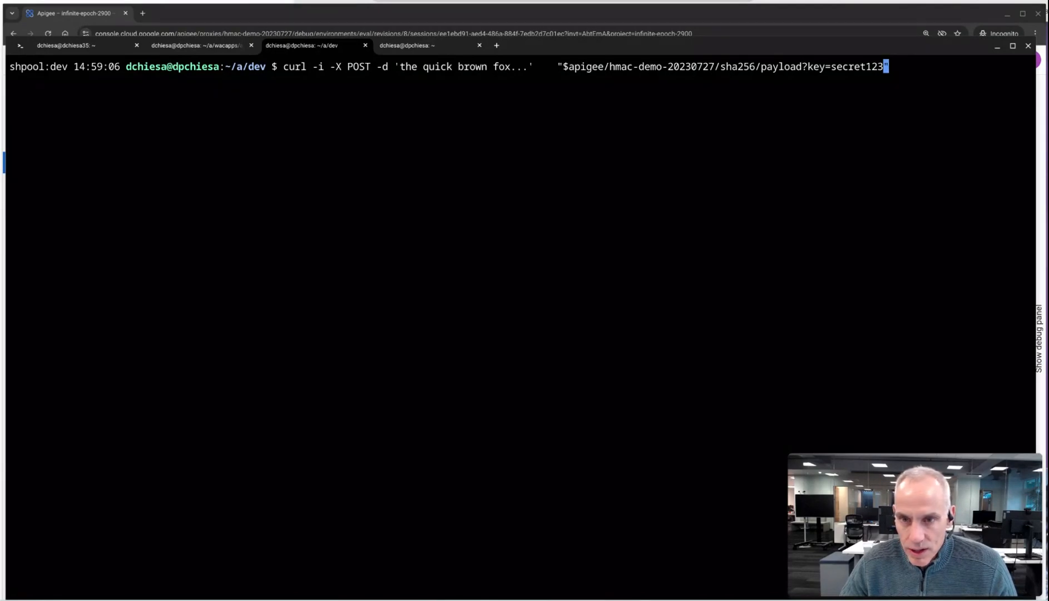
{"action": "key", "text": "Right"}
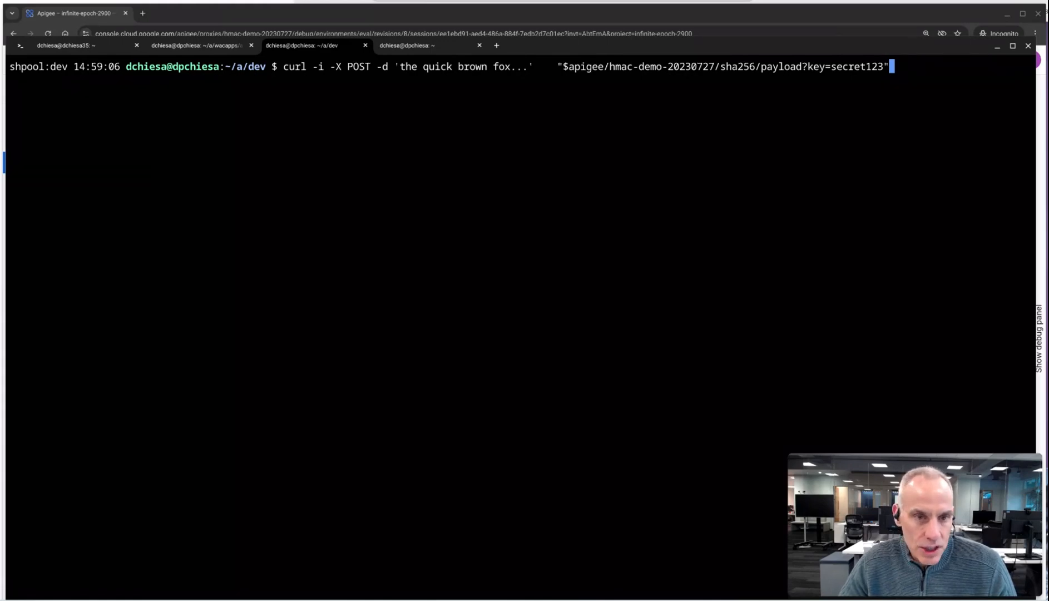
{"action": "key", "text": "Return"}
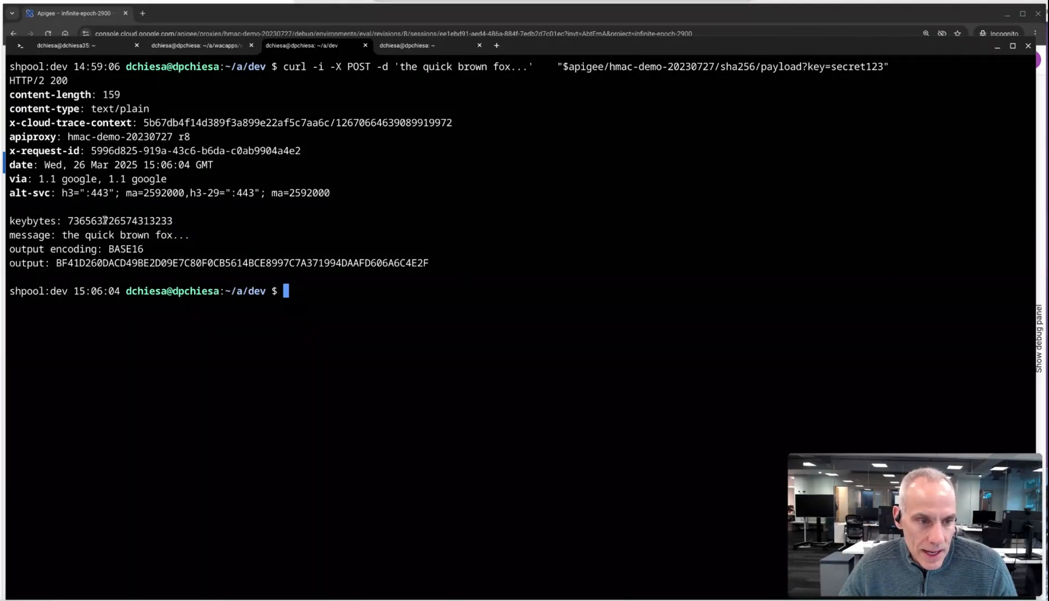
- Compare the response's keybytes with the key parameter in the request, and examine the returned message text
{"action": "double_click", "coordinate": [105, 221]}
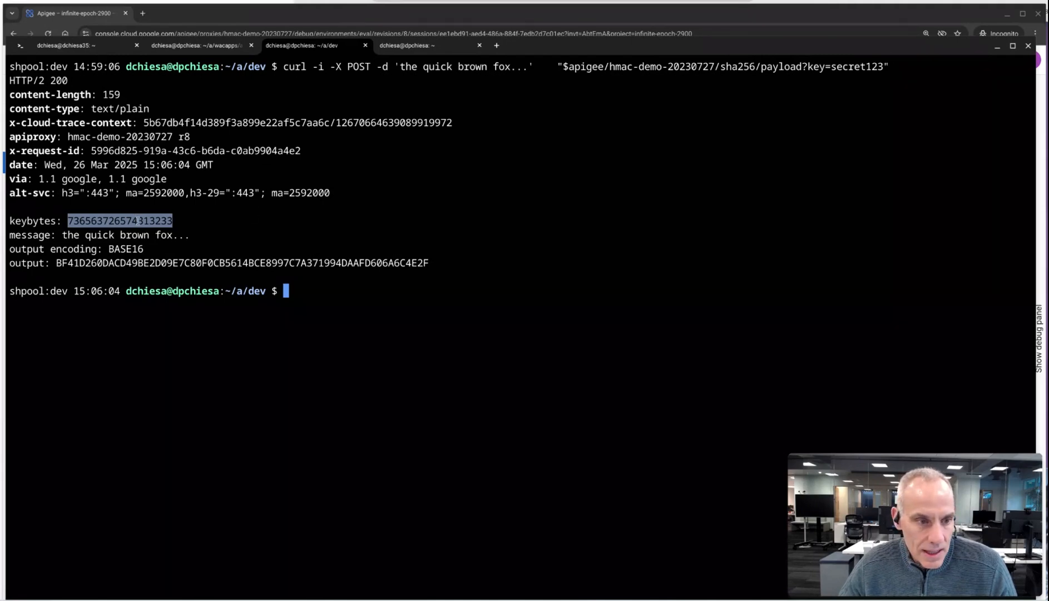
{"action": "double_click", "coordinate": [138, 221]}
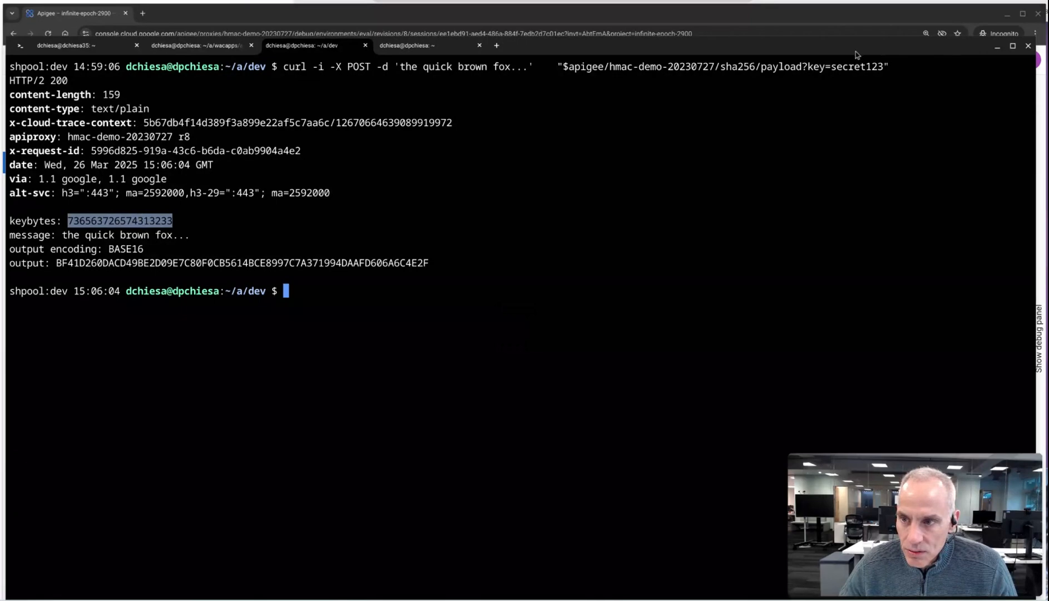
{"action": "left_click_drag", "start_coordinate": [830, 67], "coordinate": [884, 69]}
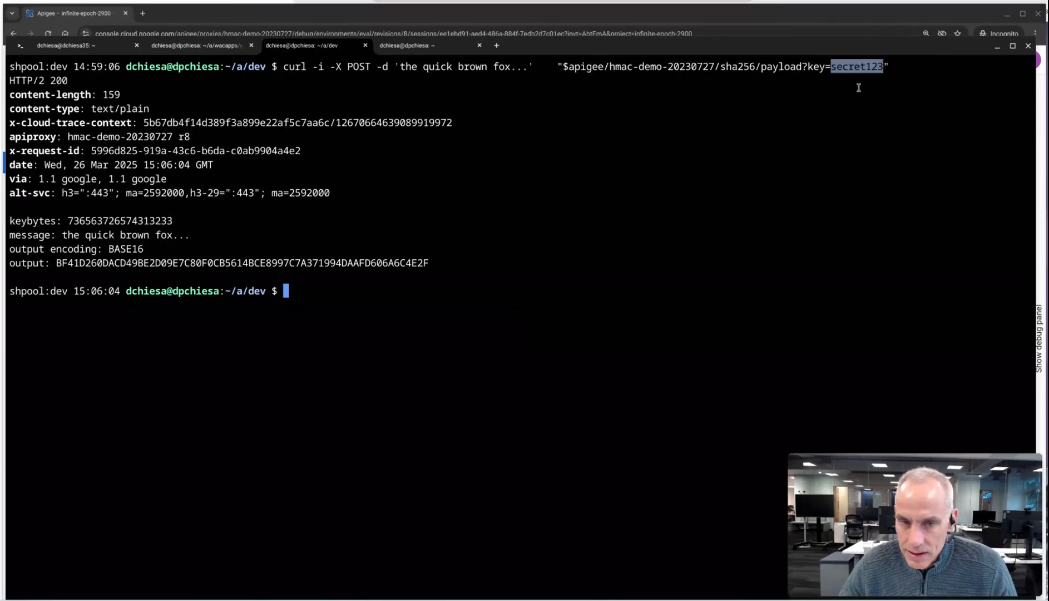
{"action": "double_click", "coordinate": [160, 221]}
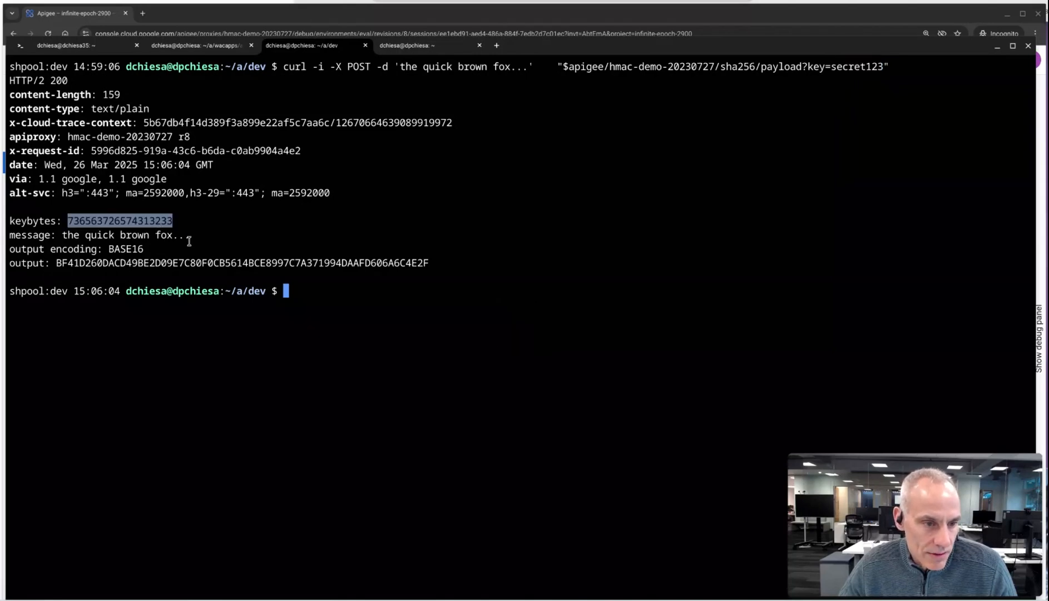
{"action": "left_click_drag", "start_coordinate": [195, 235], "coordinate": [61, 235]}
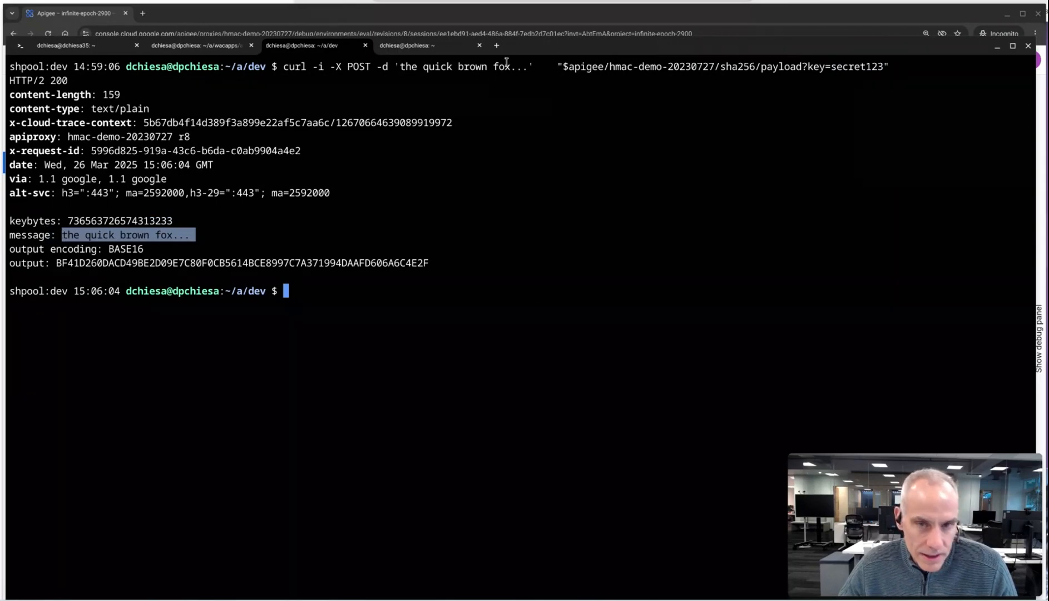
- Compare the curl payload text with the returned message, and examine the output encoding and the HMAC output value
{"action": "left_click_drag", "start_coordinate": [527, 66], "coordinate": [400, 66]}
{"action": "left_click_drag", "start_coordinate": [144, 249], "coordinate": [108, 248]}
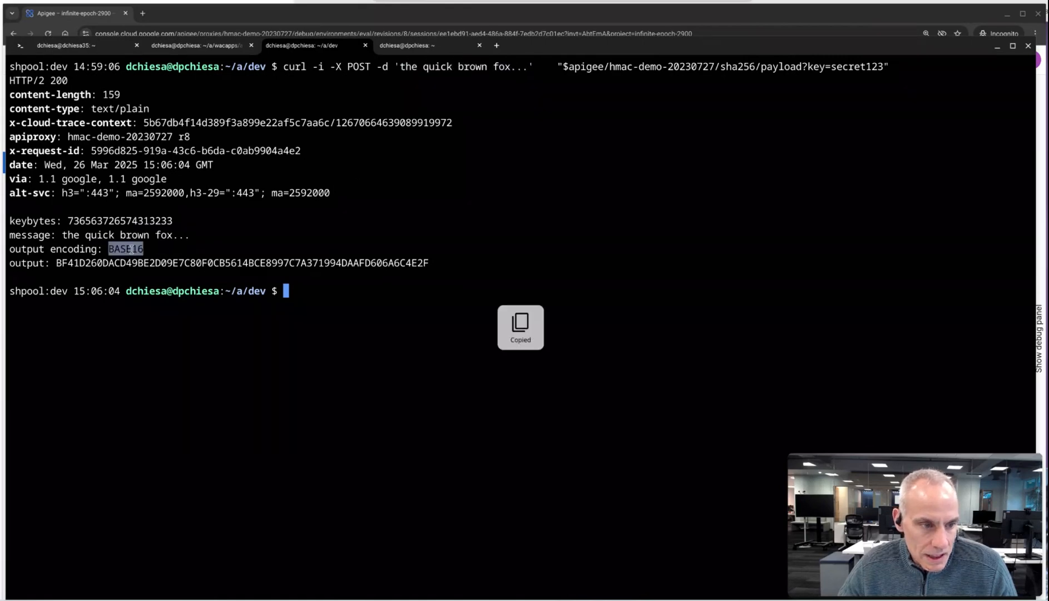
{"action": "double_click", "coordinate": [249, 261]}
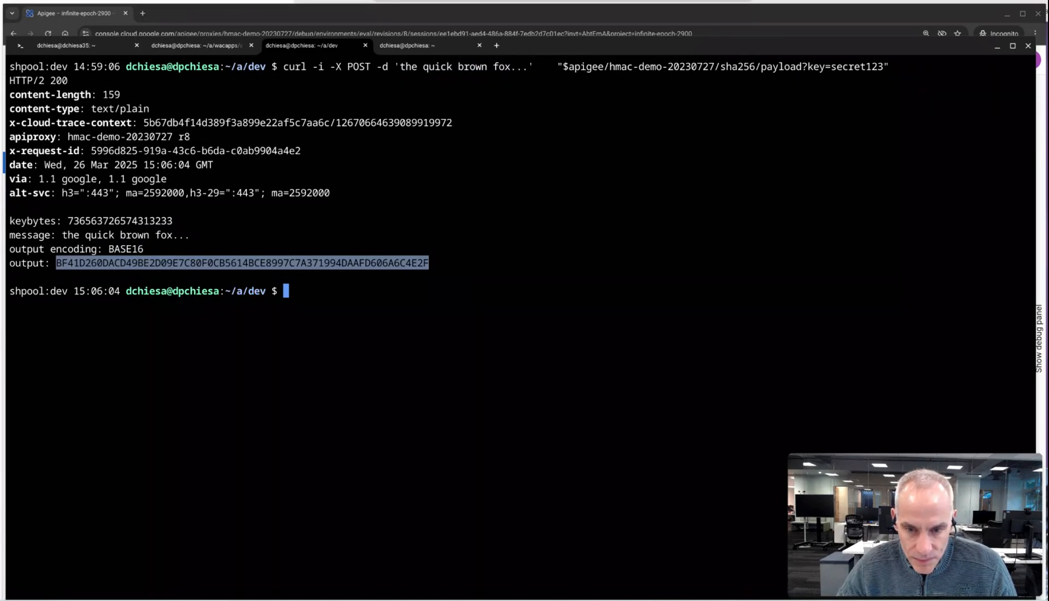
- Rerun the curl POST request to the sha256/payload endpoint with the payload text replaced by 'abc'
{"action": "key", "text": "Up"}
{"action": "key", "text": "Left"}
{"action": "key", "text": "Left"}
{"action": "key", "text": "Left"}
{"action": "key", "text": "Left"}
{"action": "key", "text": "Left"}
{"action": "key", "text": "Left"}
{"action": "key", "text": "Left"}
{"action": "key", "text": "Left"}
{"action": "key", "text": "Left"}
{"action": "key", "text": "Left"}
{"action": "key", "text": "Left"}
{"action": "key", "text": "Left"}
{"action": "key", "text": "Left"}
{"action": "key", "text": "Left"}
{"action": "key", "text": "Left"}
{"action": "key", "text": "Left"}
{"action": "key", "text": "Left"}
{"action": "key", "text": "Left"}
{"action": "key", "text": "Left"}
{"action": "key", "text": "Left"}
{"action": "key", "text": "Left"}
{"action": "key", "text": "Left"}
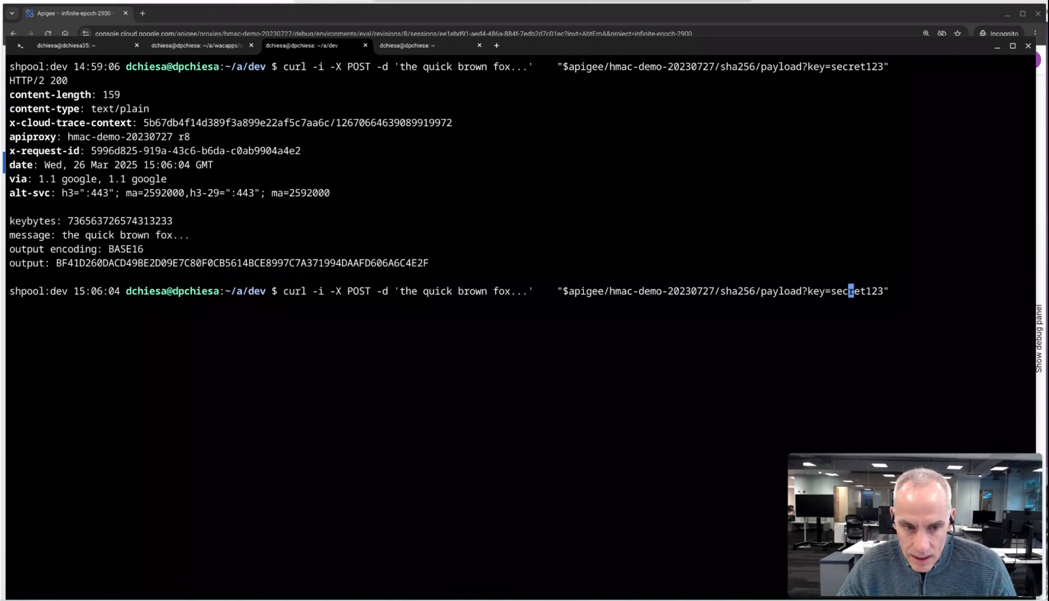
{"action": "key", "text": "Left"}
{"action": "key", "text": "Left"}
{"action": "key", "text": "Left"}
{"action": "key", "text": "Left"}
{"action": "key", "text": "Left"}
{"action": "key", "text": "Left"}
{"action": "key", "text": "Left"}
{"action": "key", "text": "Left"}
{"action": "key", "text": "Left"}
{"action": "key", "text": "Left"}
{"action": "key", "text": "Left"}
{"action": "key", "text": "Left"}
{"action": "key", "text": "Left"}
{"action": "key", "text": "Left"}
{"action": "key", "text": "Left"}
{"action": "key", "text": "Left"}
{"action": "key", "text": "Left"}
{"action": "key", "text": "Left"}
{"action": "key", "text": "Left"}
{"action": "key", "text": "Left"}
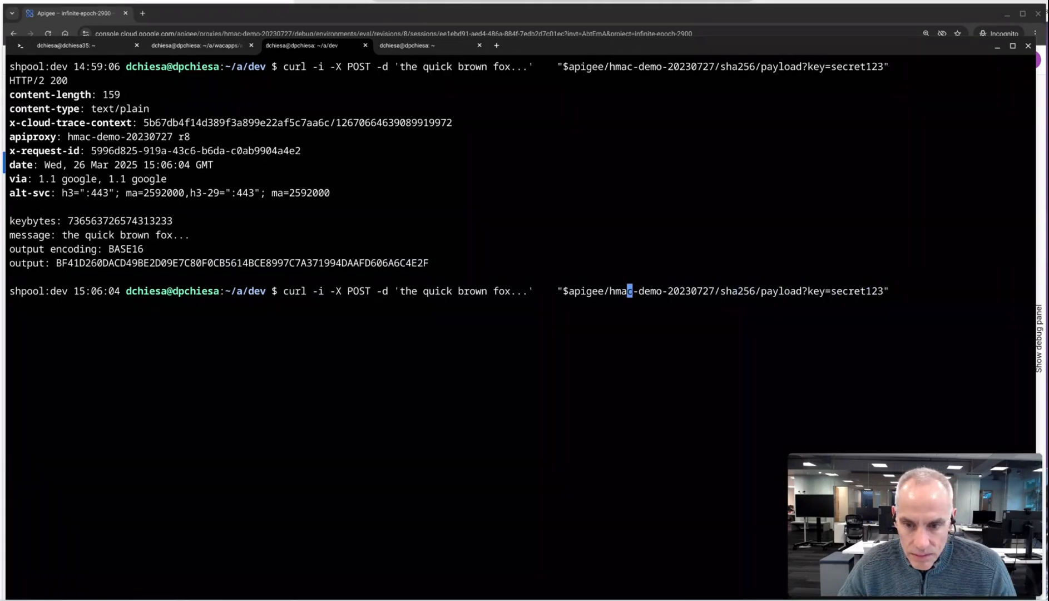
{"action": "key", "text": "BackSpace"}
{"action": "key", "text": "BackSpace"}
{"action": "key", "text": "BackSpace"}
{"action": "key", "text": "BackSpace"}
{"action": "key", "text": "BackSpace"}
{"action": "key", "text": "BackSpace"}
{"action": "key", "text": "BackSpace"}
{"action": "key", "text": "BackSpace"}
{"action": "key", "text": "BackSpace"}
{"action": "key", "text": "BackSpace"}
{"action": "key", "text": "BackSpace"}
{"action": "key", "text": "BackSpace"}
{"action": "key", "text": "BackSpace"}
{"action": "key", "text": "BackSpace"}
{"action": "key", "text": "BackSpace"}
{"action": "key", "text": "BackSpace"}
{"action": "key", "text": "BackSpace"}
{"action": "key", "text": "BackSpace"}
{"action": "key", "text": "BackSpace"}
{"action": "key", "text": "BackSpace"}
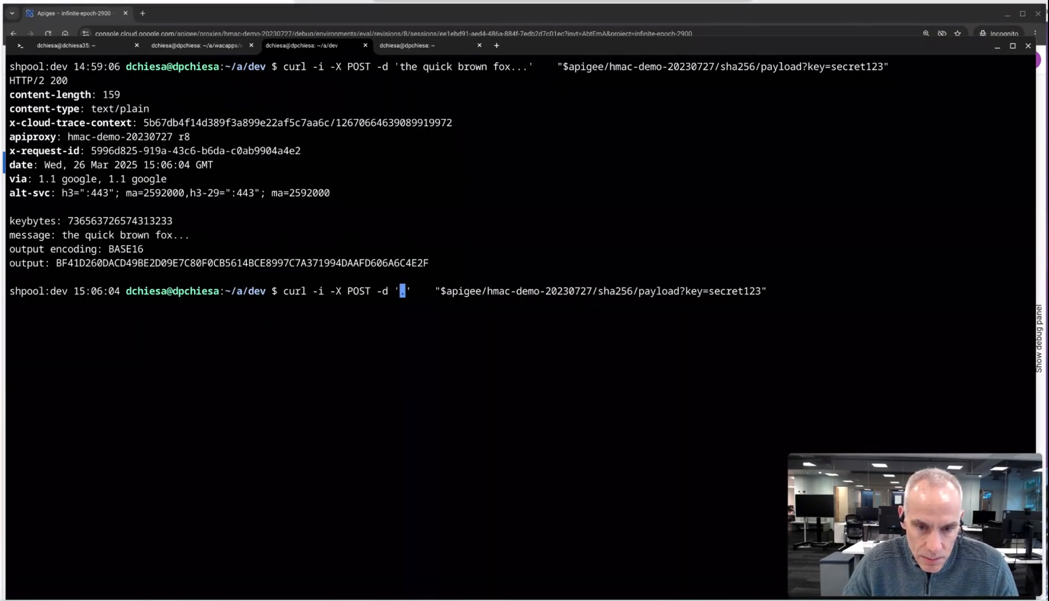
{"action": "key", "text": "Delete"}
{"action": "type", "text": "abc"}
{"action": "key", "text": "Return"}
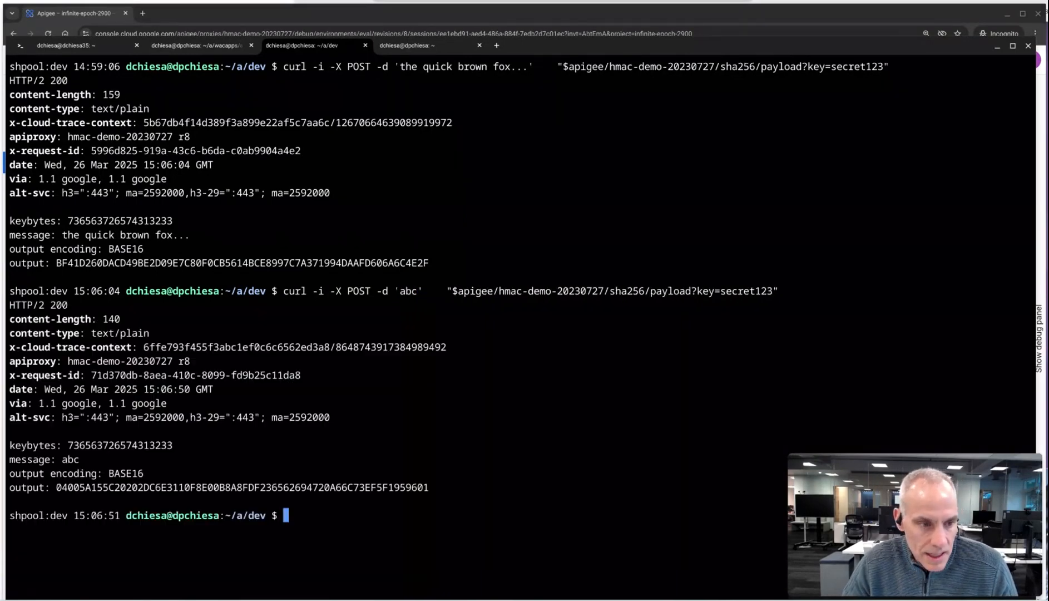
- Copy the HMAC output value returned for the 'abc' payload and clear the terminal
{"action": "double_click", "coordinate": [143, 486]}
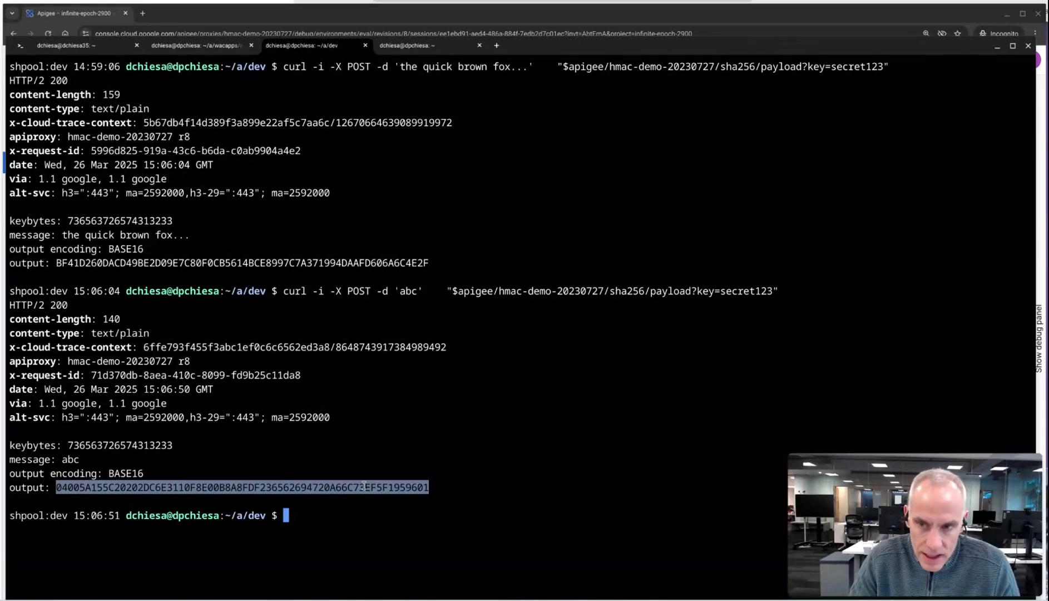
{"action": "type", "text": "clear"}
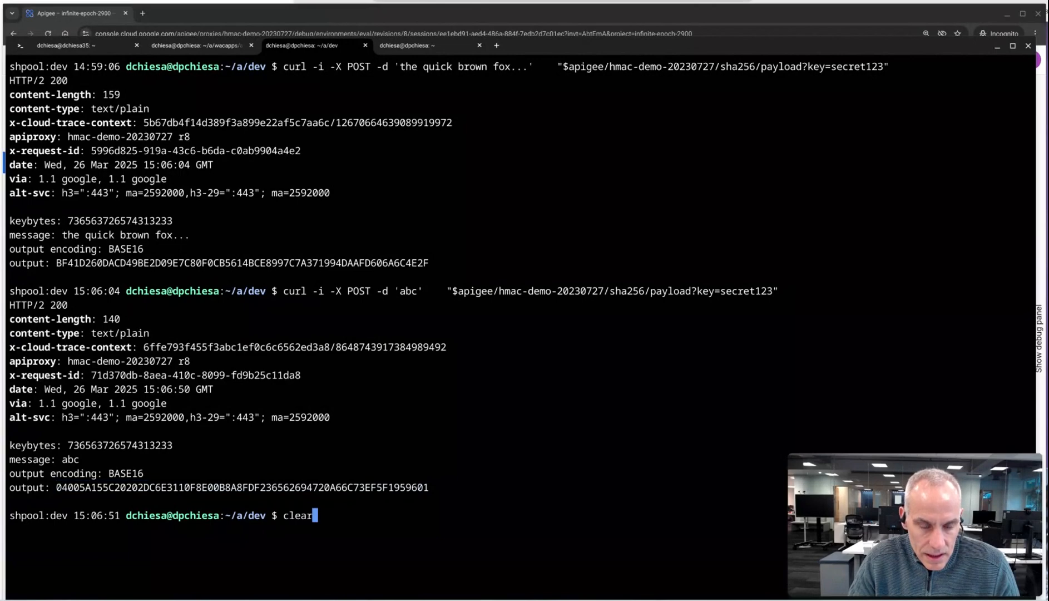
{"action": "key", "text": "Return"}
- Rerun the 'abc' request with an added verification query parameter set to the copied HMAC output value
{"action": "key", "text": "Up"}
{"action": "key", "text": "Up"}
{"action": "key", "text": "Left"}
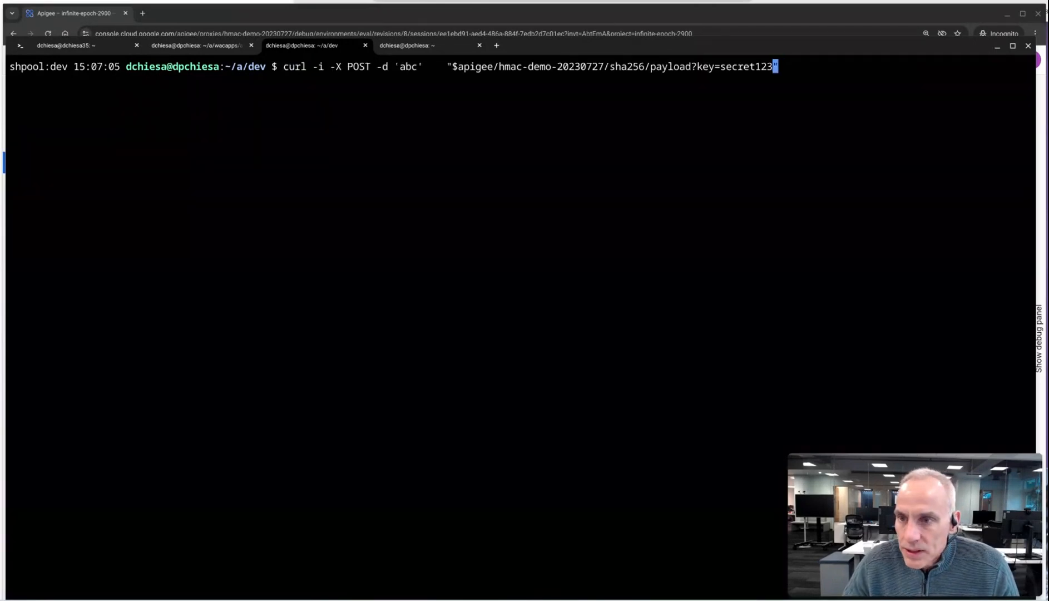
{"action": "type", "text": "&verific"}
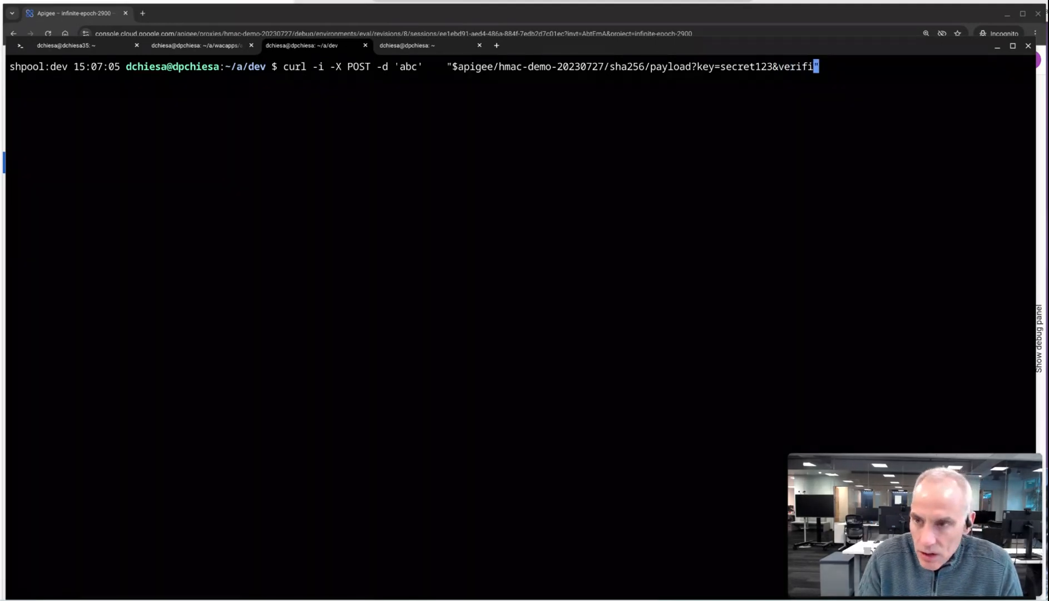
{"action": "type", "text": "ation="}
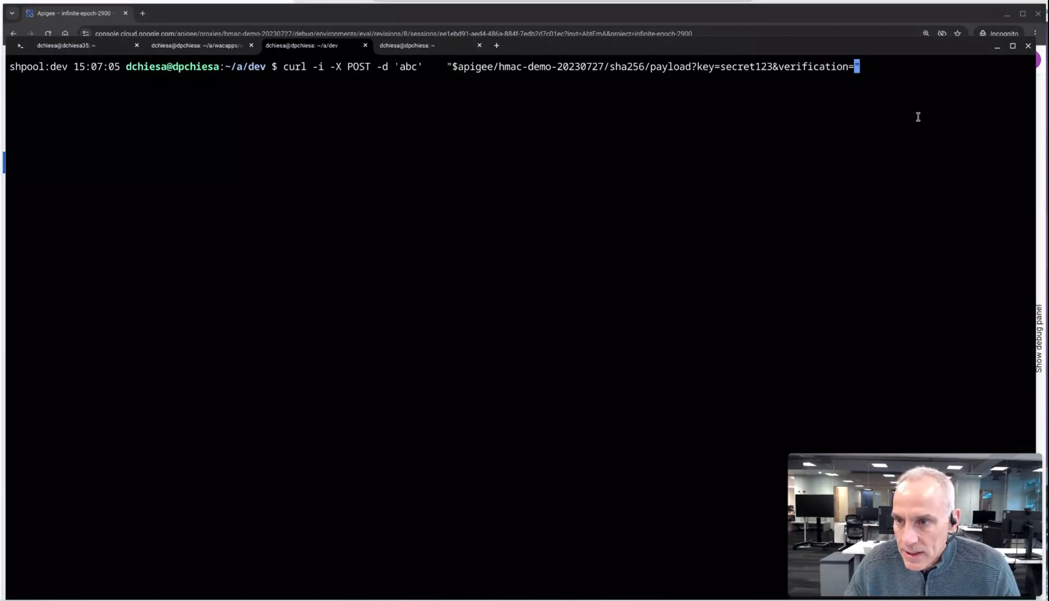
{"action": "key", "text": "ctrl+shift+v"}
{"action": "key", "text": "Return"}
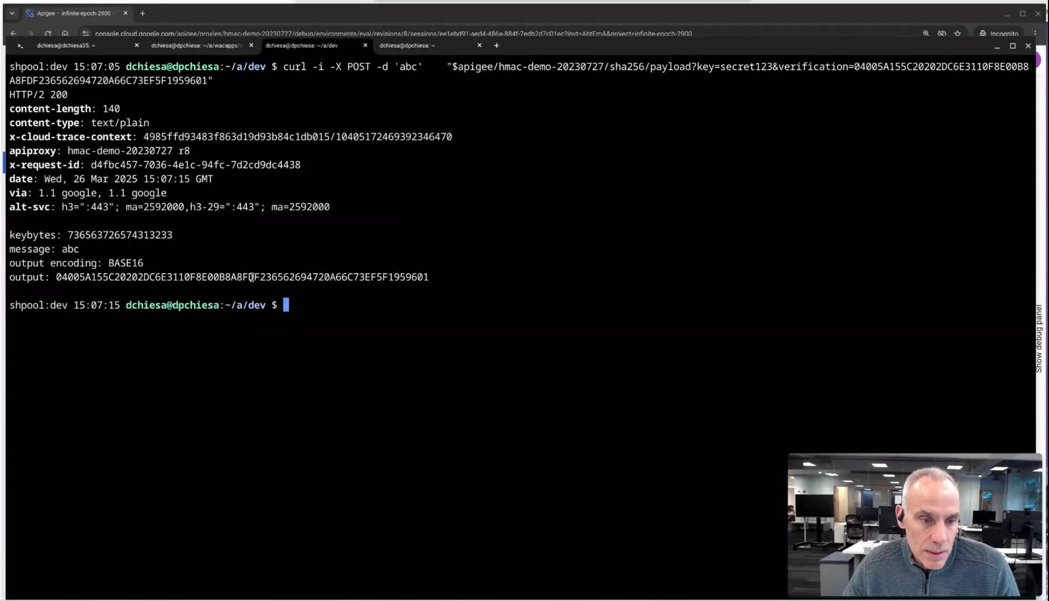
- Compare the returned HMAC output with the verification value passed in the request URL
{"action": "double_click", "coordinate": [93, 276]}
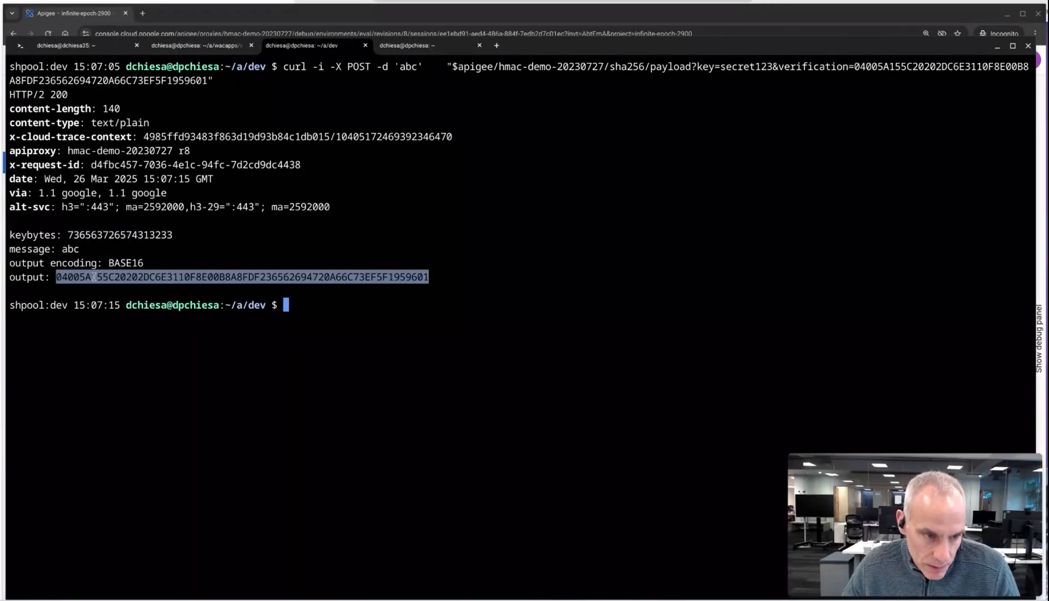
{"action": "double_click", "coordinate": [101, 80]}
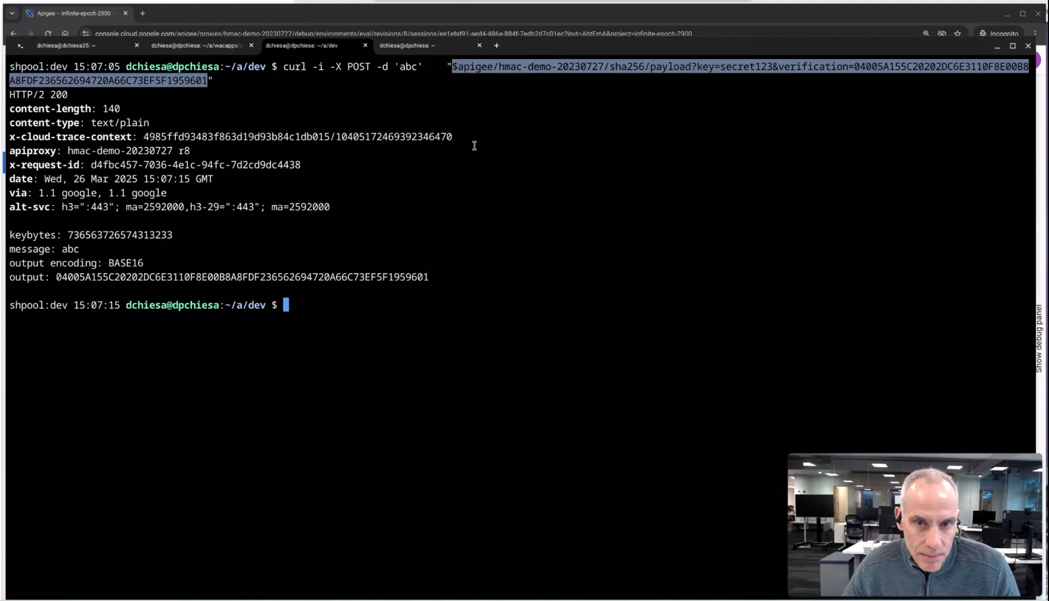
- Switch to the Apigee console, open the HMAC-SHA256-1-with-Verify policy in the proxy's development view, and examine its VerificationValue reference
{"action": "left_click", "coordinate": [453, 15]}
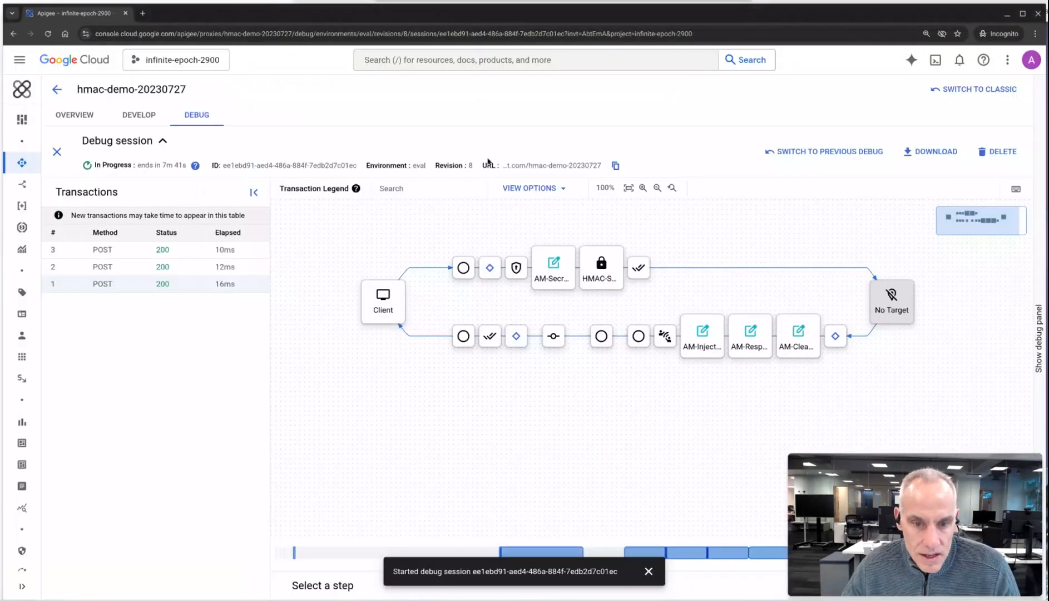
{"action": "left_click", "coordinate": [148, 117]}
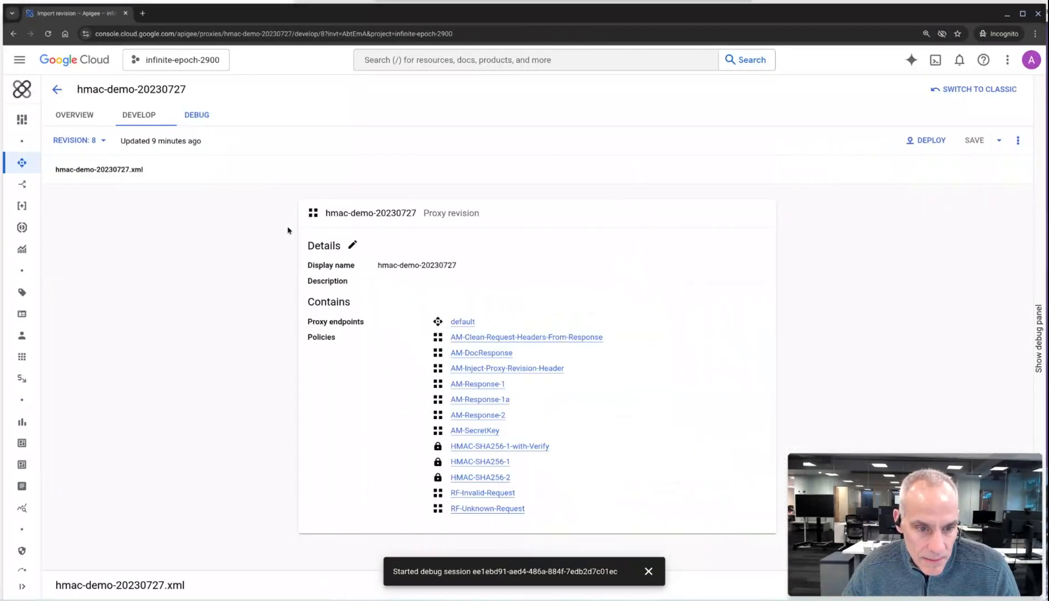
{"action": "left_click", "coordinate": [128, 386]}
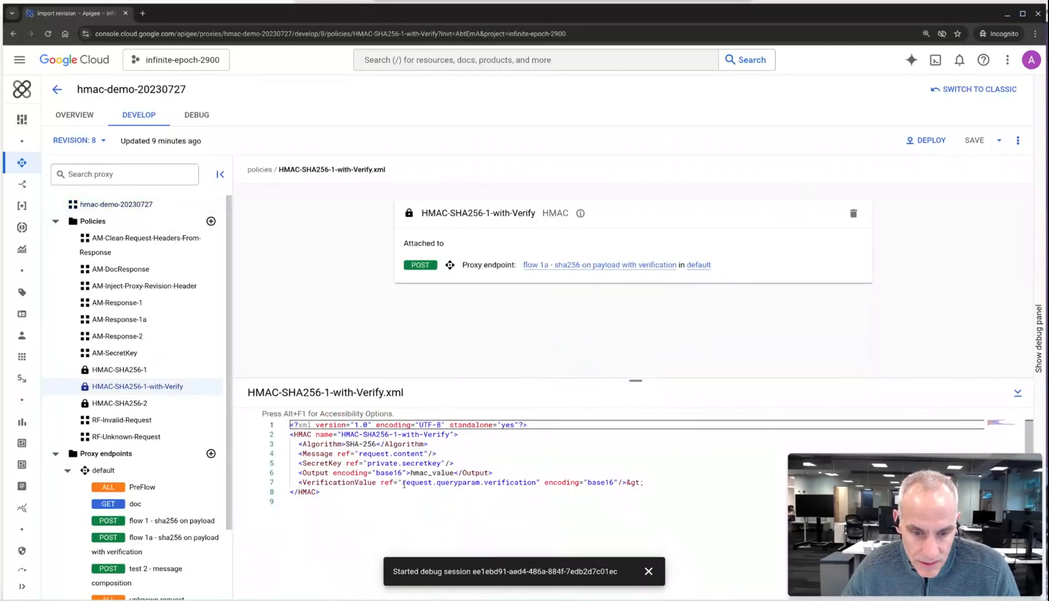
{"action": "mouse_move", "coordinate": [403, 484]}
{"action": "left_mouse_down"}
{"action": "mouse_move", "coordinate": [508, 482]}
{"action": "mouse_move", "coordinate": [304, 469]}
{"action": "mouse_move", "coordinate": [645, 482]}
{"action": "mouse_move", "coordinate": [389, 481]}
{"action": "left_mouse_up"}
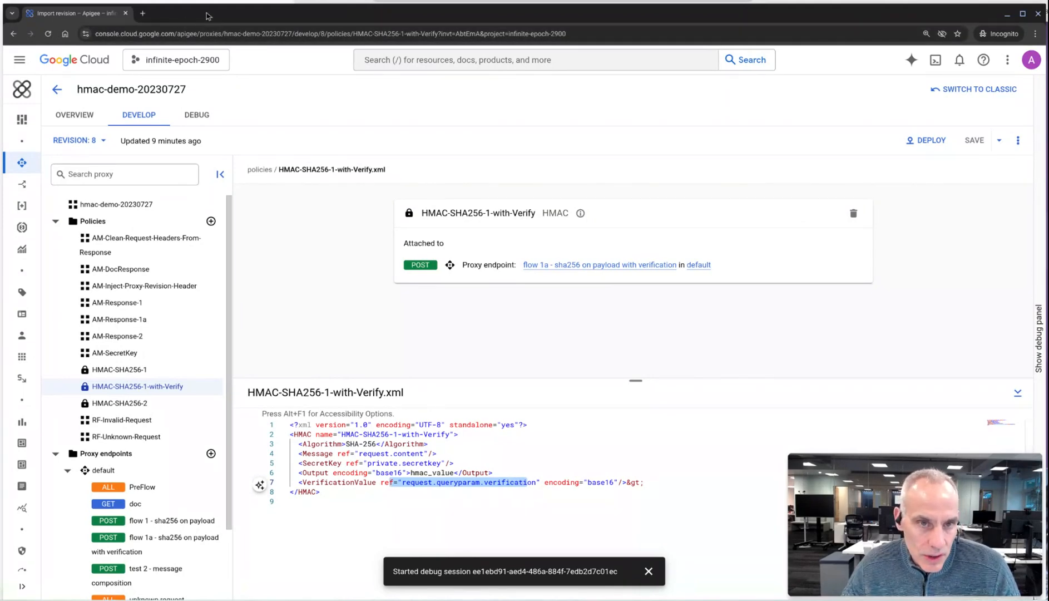
- Switch back to the terminal and rerun the 'abc' request with the verification value's last digit changed to 2
{"action": "key", "text": "alt+Tab"}
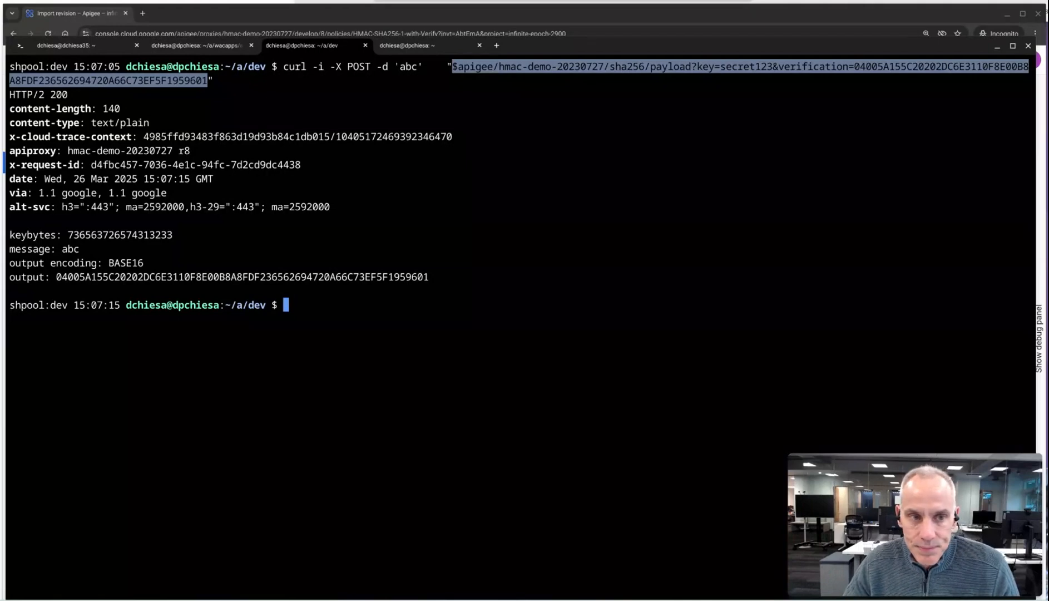
{"action": "key", "text": "Up"}
{"action": "key", "text": "Left"}
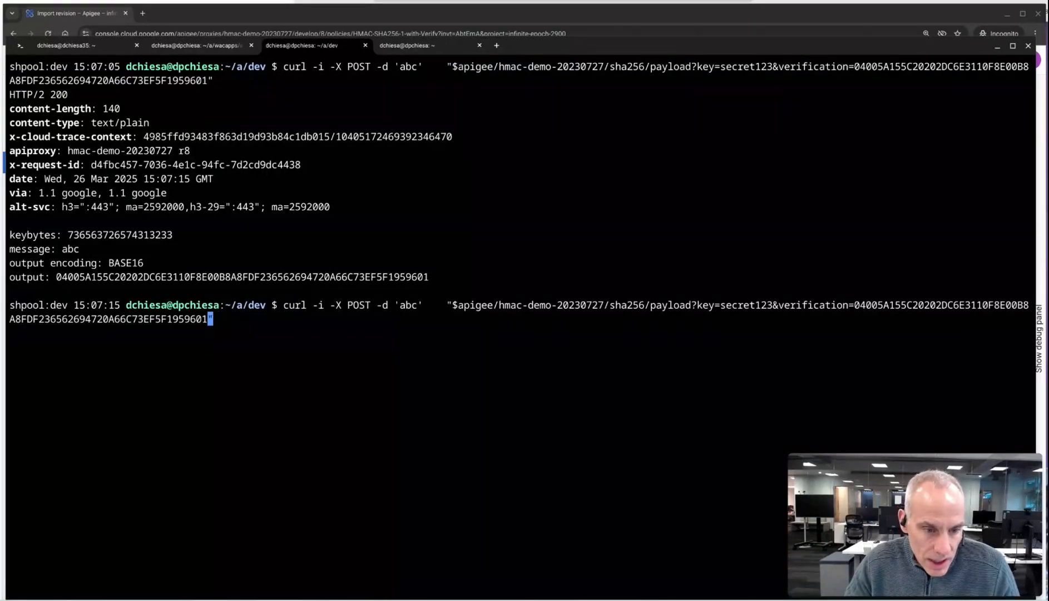
{"action": "key", "text": "BackSpace"}
{"action": "type", "text": "2"}
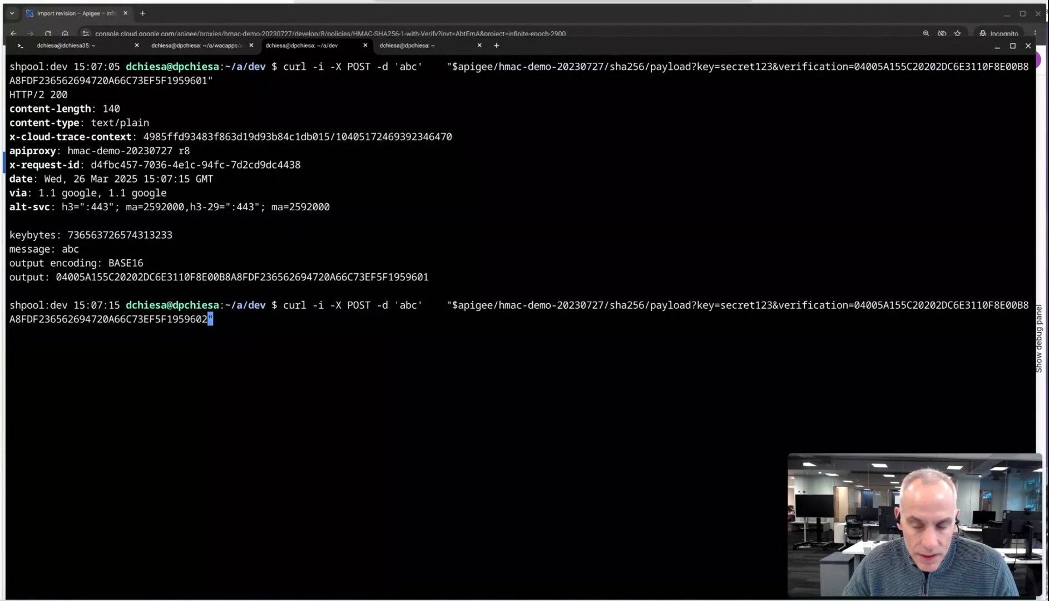
{"action": "key", "text": "Return"}
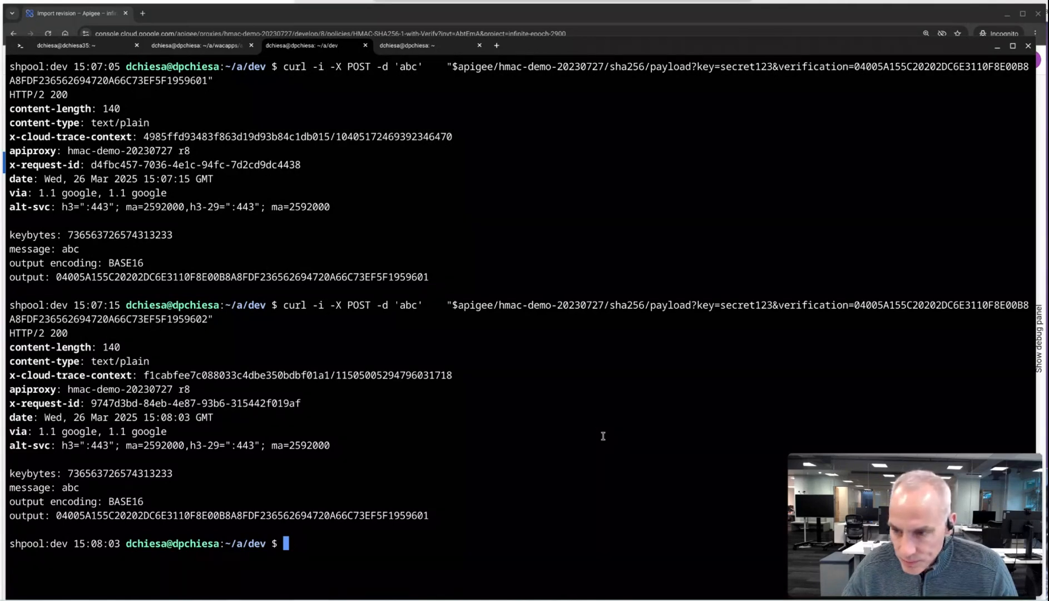
- Discard the recalled curl command and clear the terminal
{"action": "key", "text": "Up"}
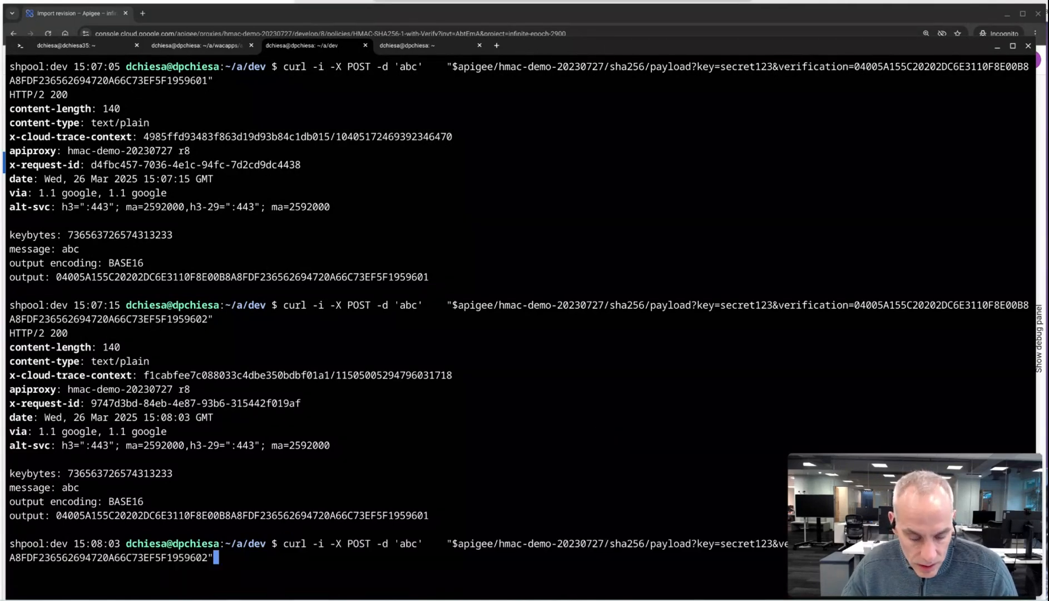
{"action": "key", "text": "ctrl+c"}
{"action": "key", "text": "ctrl+c"}
{"action": "type", "text": "clear"}
{"action": "key", "text": "Return"}
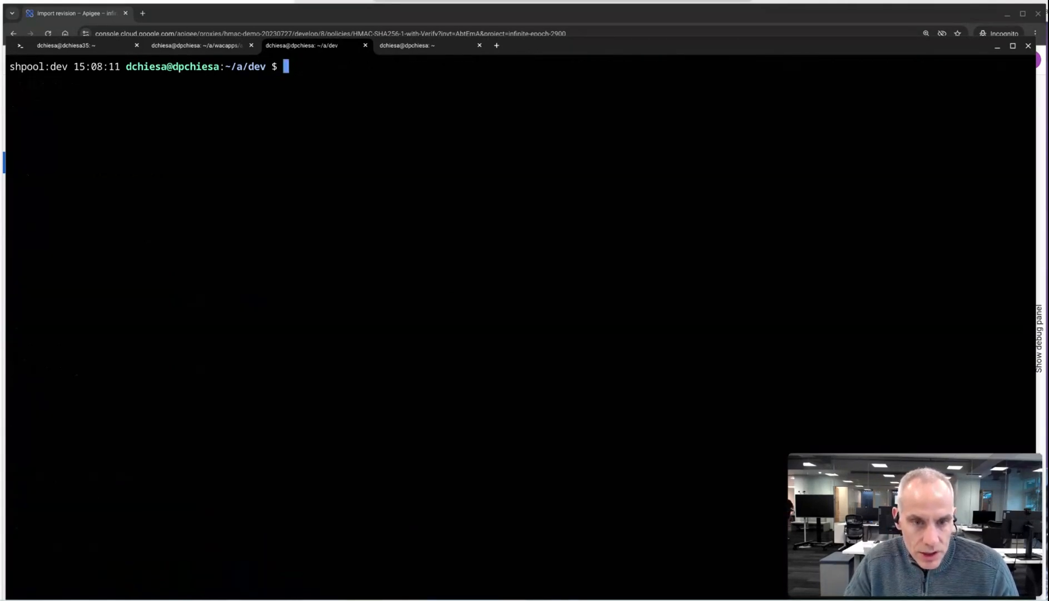
- Change the request path to sha256/payload-with-verify, keeping the altered verification value, and run the curl command
{"action": "key", "text": "Up"}
{"action": "key", "text": "Up"}
{"action": "key", "text": "Left"}
{"action": "key", "text": "Left"}
{"action": "key", "text": "Left"}
{"action": "key", "text": "Left"}
{"action": "key", "text": "Left"}
{"action": "key", "text": "Left"}
{"action": "key", "text": "Left"}
{"action": "key", "text": "Left"}
{"action": "key", "text": "Left"}
{"action": "key", "text": "Left"}
{"action": "key", "text": "Left"}
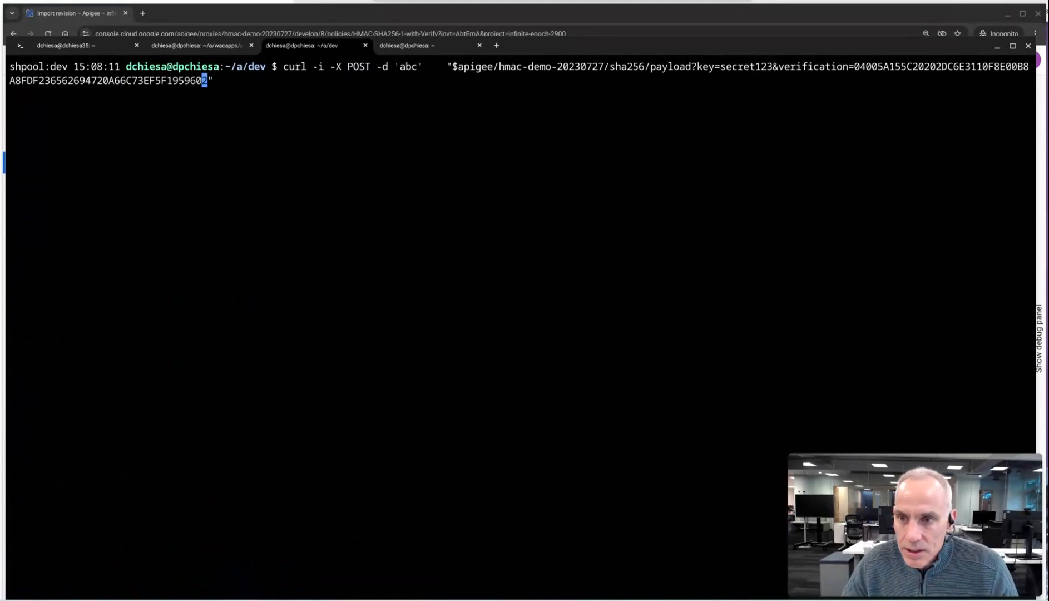
{"action": "key", "text": "Left"}
{"action": "key", "text": "Left"}
{"action": "key", "text": "Left"}
{"action": "key", "text": "Left"}
{"action": "key", "text": "Left"}
{"action": "key", "text": "Left"}
{"action": "key", "text": "Left"}
{"action": "key", "text": "Left"}
{"action": "key", "text": "Left"}
{"action": "key", "text": "Left"}
{"action": "key", "text": "Left"}
{"action": "key", "text": "Left"}
{"action": "key", "text": "Left"}
{"action": "key", "text": "Left"}
{"action": "key", "text": "Left"}
{"action": "key", "text": "Left"}
{"action": "key", "text": "Left"}
{"action": "key", "text": "Left"}
{"action": "key", "text": "Left"}
{"action": "key", "text": "Left"}
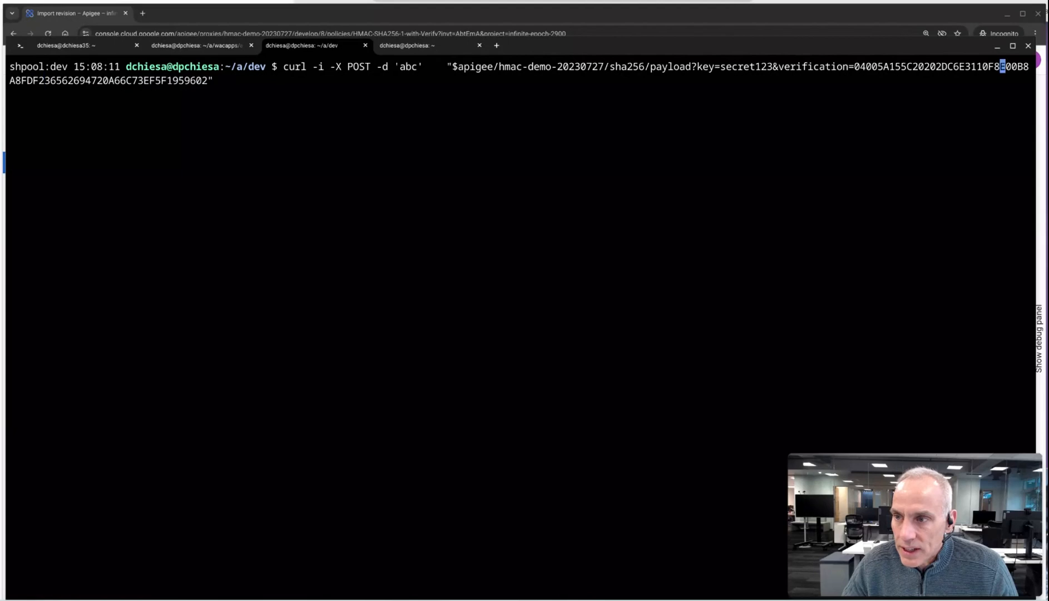
{"action": "key", "text": "Left"}
{"action": "key", "text": "Left"}
{"action": "key", "text": "Left"}
{"action": "key", "text": "Left"}
{"action": "key", "text": "Left"}
{"action": "key", "text": "Left"}
{"action": "key", "text": "Left"}
{"action": "key", "text": "Left"}
{"action": "key", "text": "Left"}
{"action": "key", "text": "Left"}
{"action": "key", "text": "Left"}
{"action": "key", "text": "Left"}
{"action": "key", "text": "Left"}
{"action": "key", "text": "Left"}
{"action": "key", "text": "Left"}
{"action": "key", "text": "Left"}
{"action": "key", "text": "Left"}
{"action": "key", "text": "Left"}
{"action": "key", "text": "Left"}
{"action": "key", "text": "Left"}
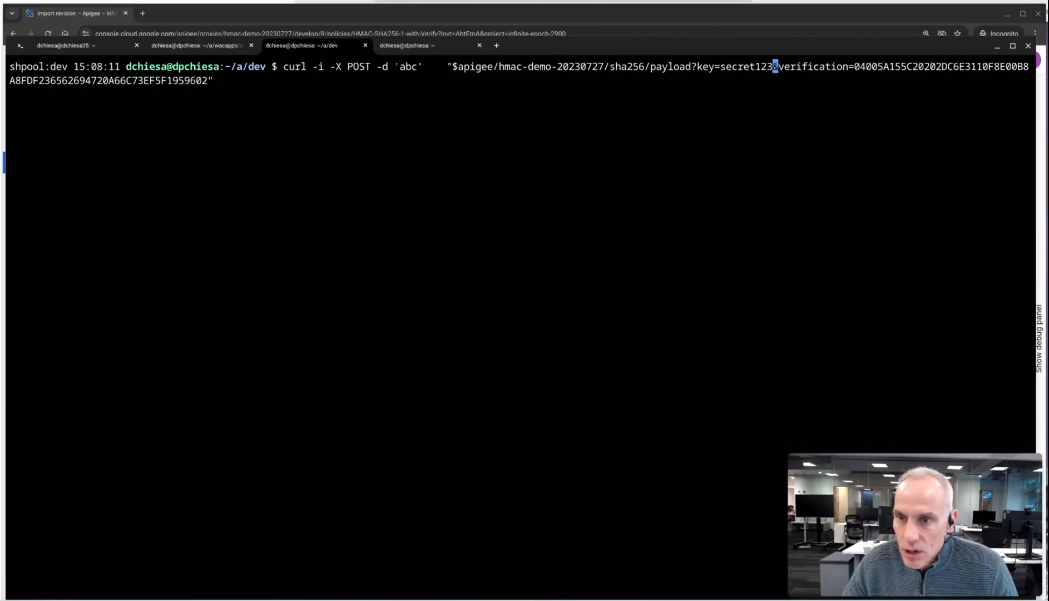
{"action": "key", "text": "Left"}
{"action": "key", "text": "Left"}
{"action": "key", "text": "Left"}
{"action": "key", "text": "Left"}
{"action": "key", "text": "Left"}
{"action": "type", "text": "-with"}
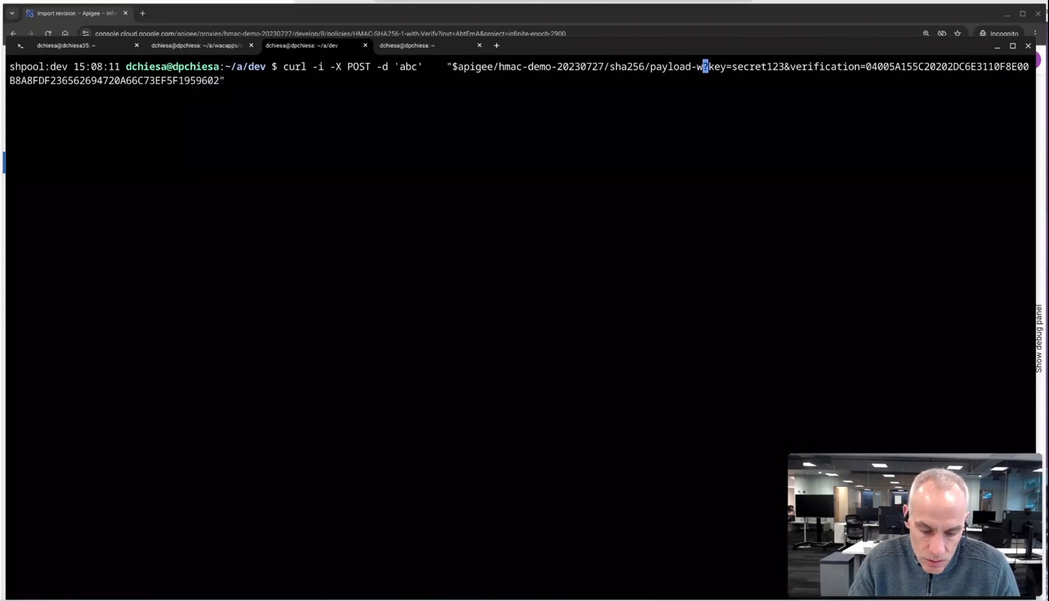
{"action": "type", "text": "-verify"}
{"action": "key", "text": "Return"}
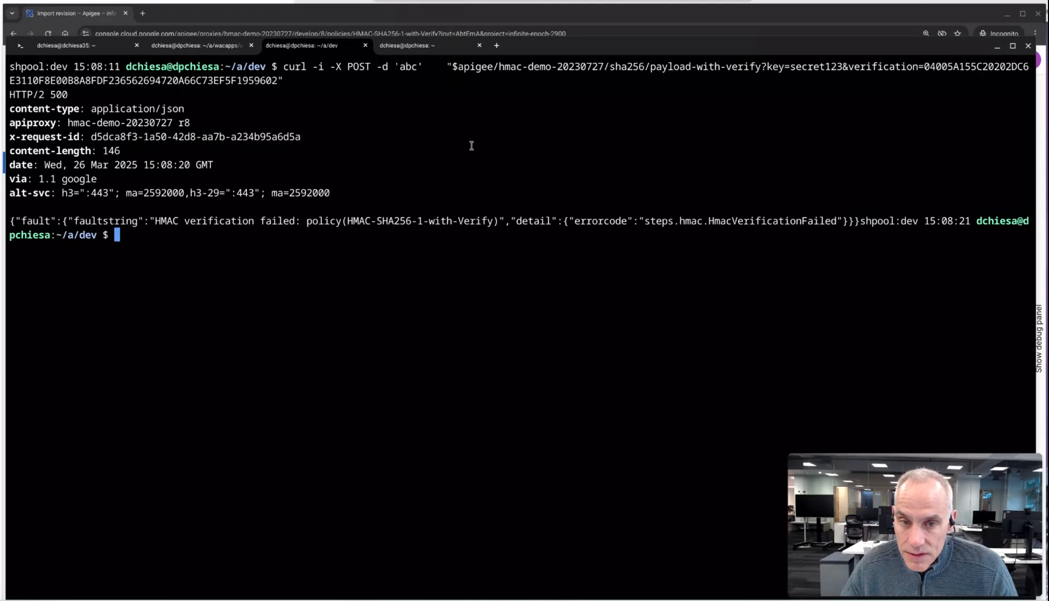
- Rerun the 'abc' curl request to sha256/payload-with-verify with the verification value's last digit changed to 1
{"action": "left_click_drag", "start_coordinate": [276, 82], "coordinate": [260, 81]}
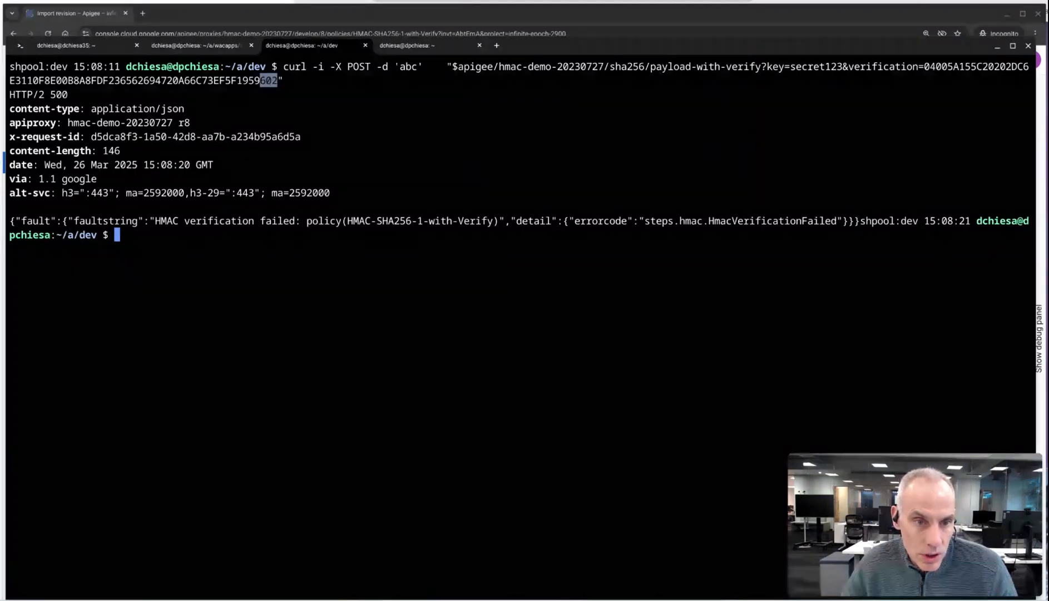
{"action": "key", "text": "Up"}
{"action": "key", "text": "BackSpace"}
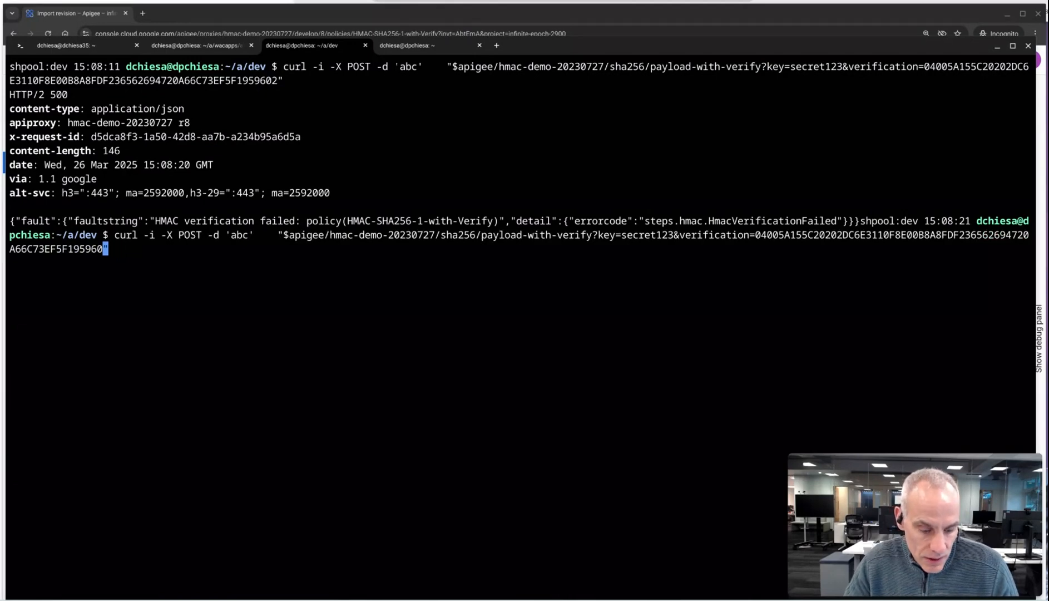
{"action": "type", "text": "1"}
{"action": "key", "text": "Return"}
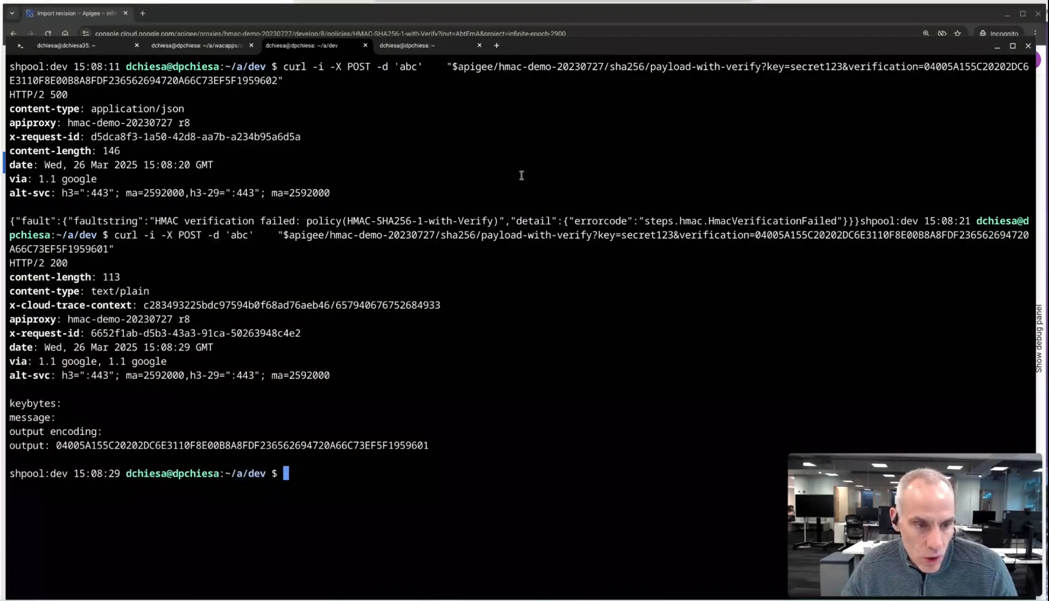
- Highlight the HMAC value in the response output, and switch to the Apigee console showing the HMAC-SHA256-1-with-Verify policy
{"action": "double_click", "coordinate": [350, 445]}
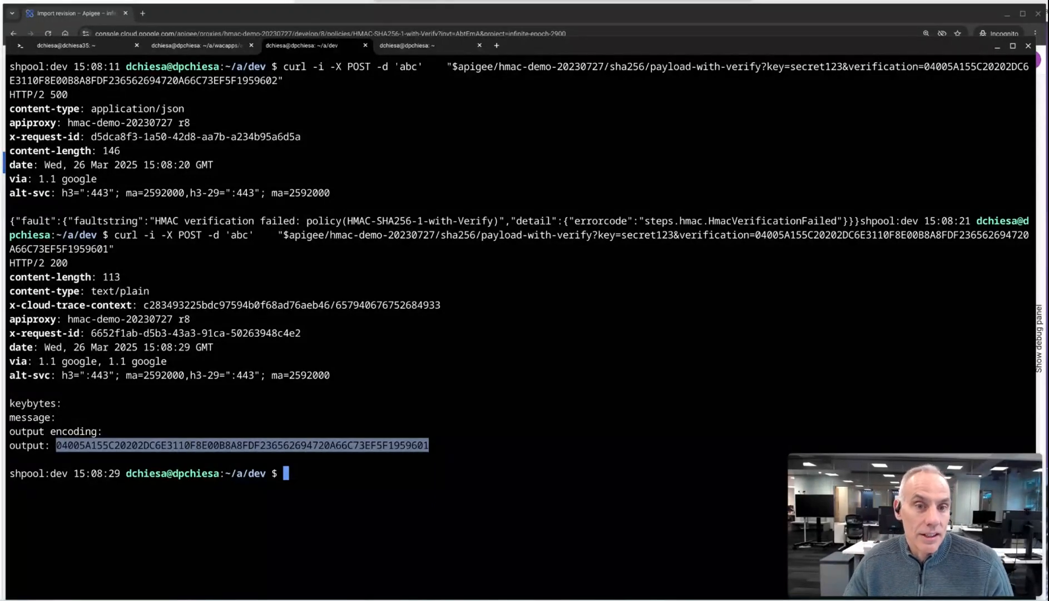
{"action": "left_click", "coordinate": [589, 18]}
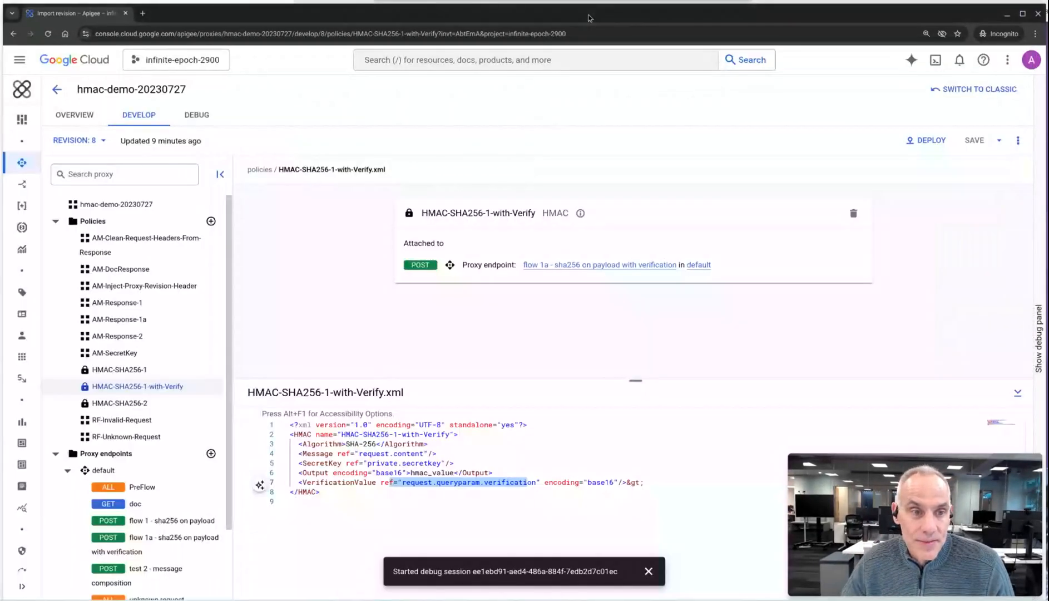